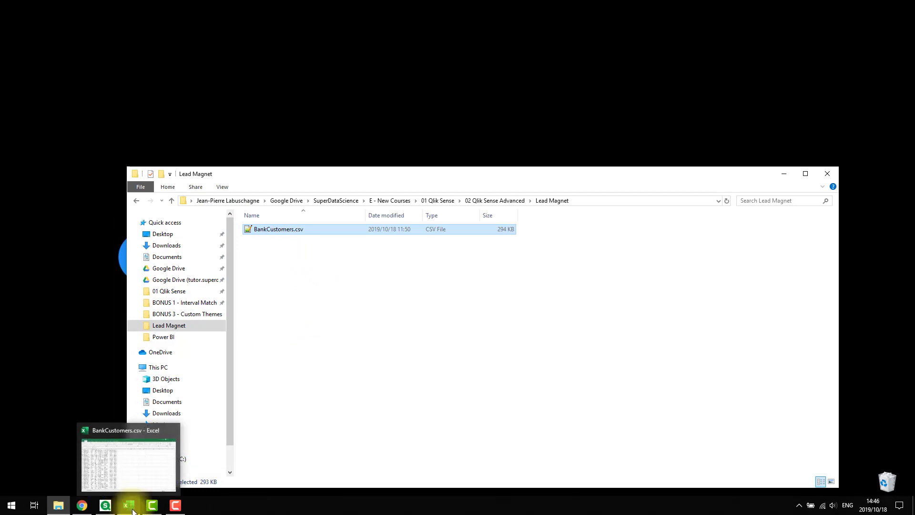
Switch to Excel and examine the Balance, Job Classification, Country, Age and Gender columns of BankCustomers.csv
{"action": "left_click", "coordinate": [133, 511]}
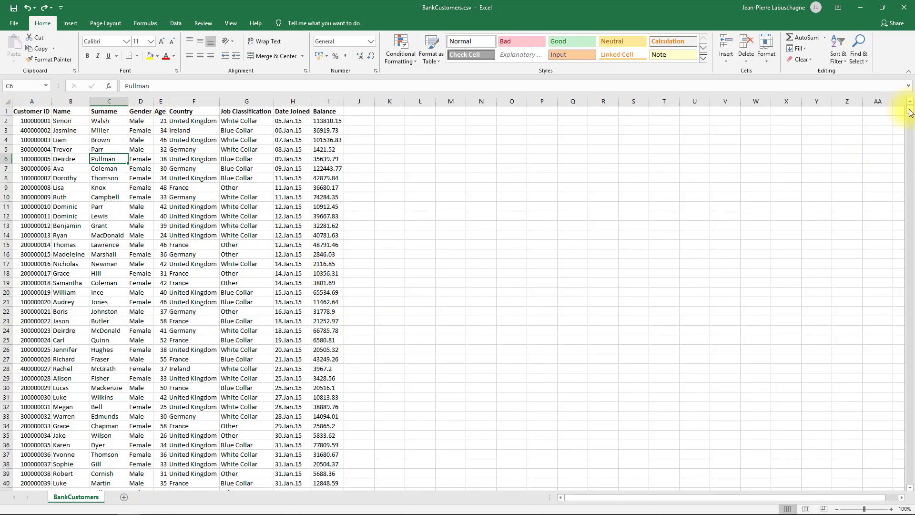
{"action": "left_click_drag", "start_coordinate": [910, 111], "coordinate": [902, 29]}
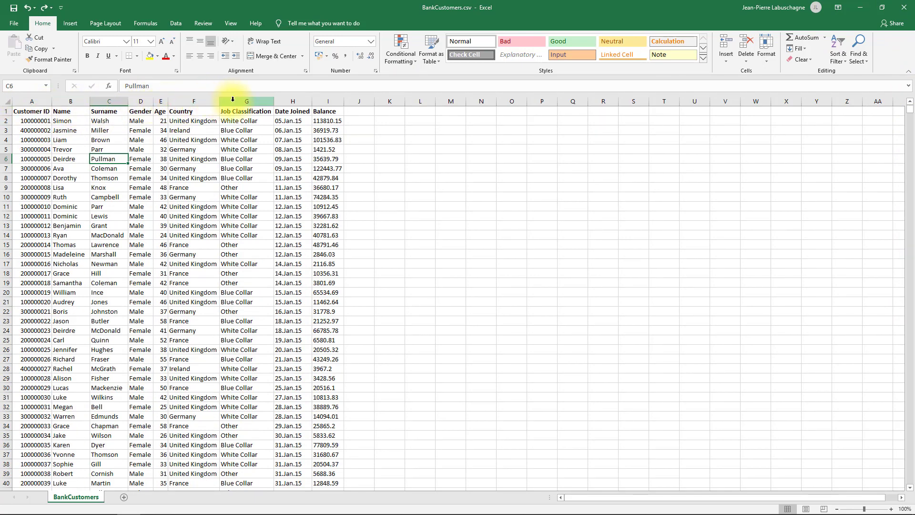
{"action": "left_click", "coordinate": [333, 101]}
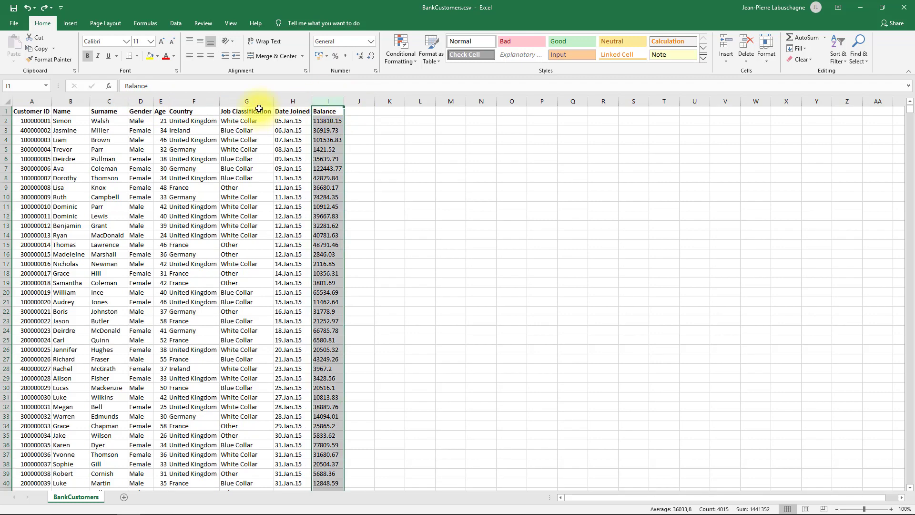
{"action": "left_click", "coordinate": [247, 101]}
{"action": "left_click", "coordinate": [188, 101]}
{"action": "left_click", "coordinate": [160, 101]}
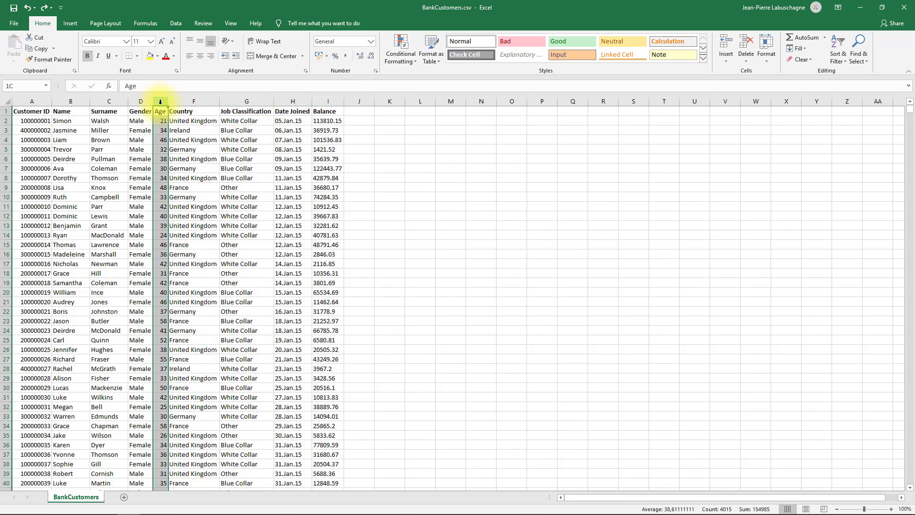
{"action": "left_click", "coordinate": [140, 101]}
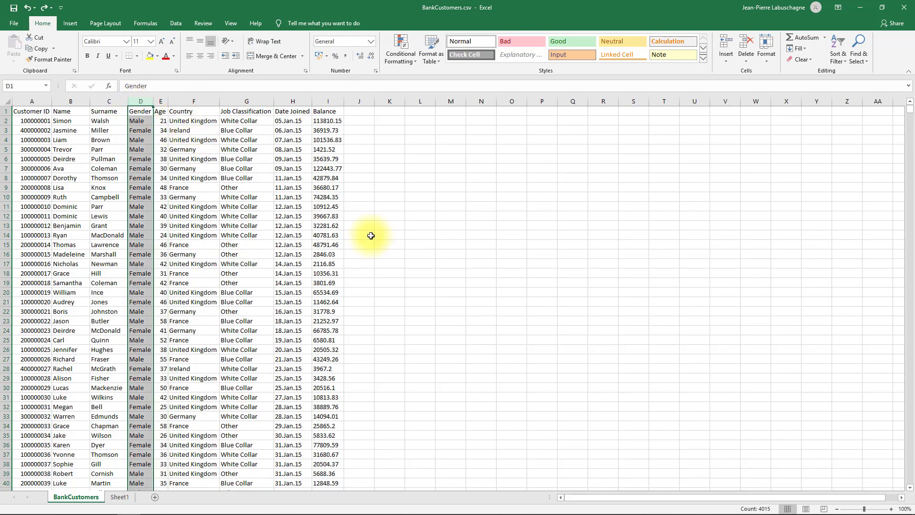
Switch to Qlik Sense Desktop and create and open a new app named Customer Segmentation
{"action": "mouse_move", "coordinate": [126, 512]}
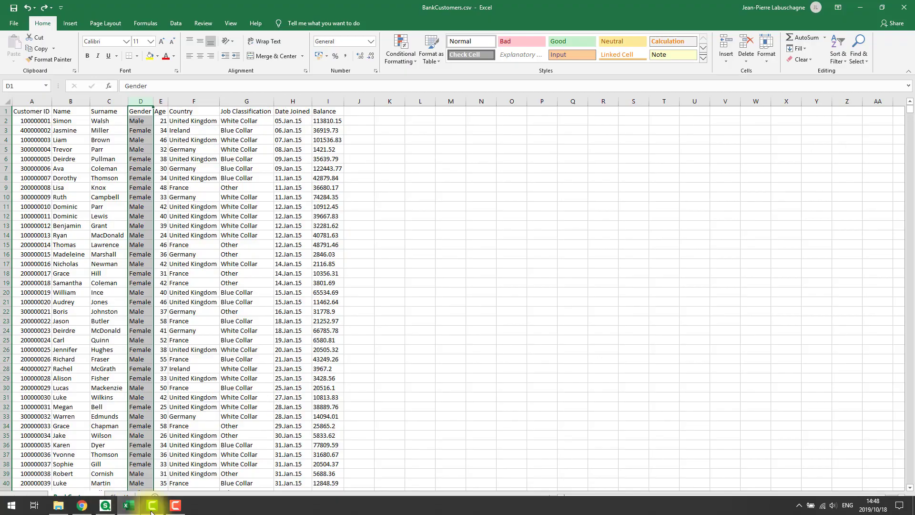
{"action": "left_click", "coordinate": [152, 506]}
{"action": "left_click", "coordinate": [739, 58]}
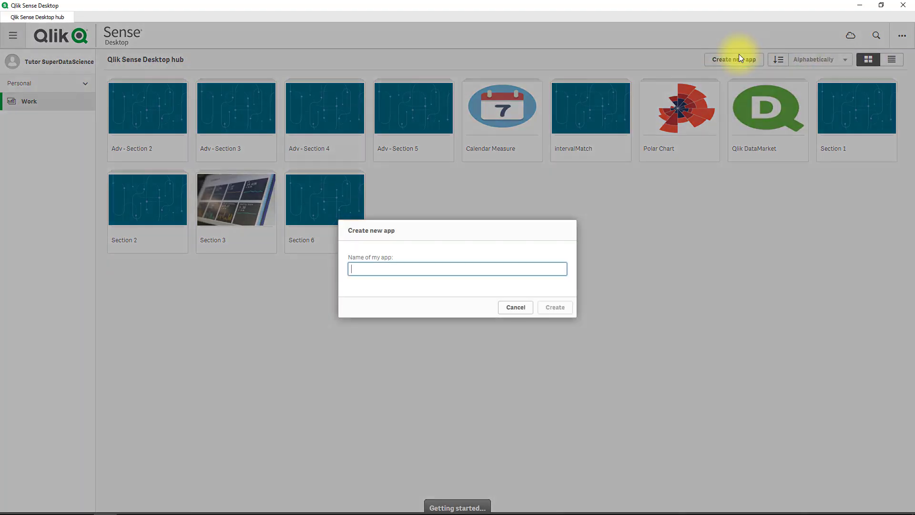
{"action": "type", "text": "Customer Segmentation"}
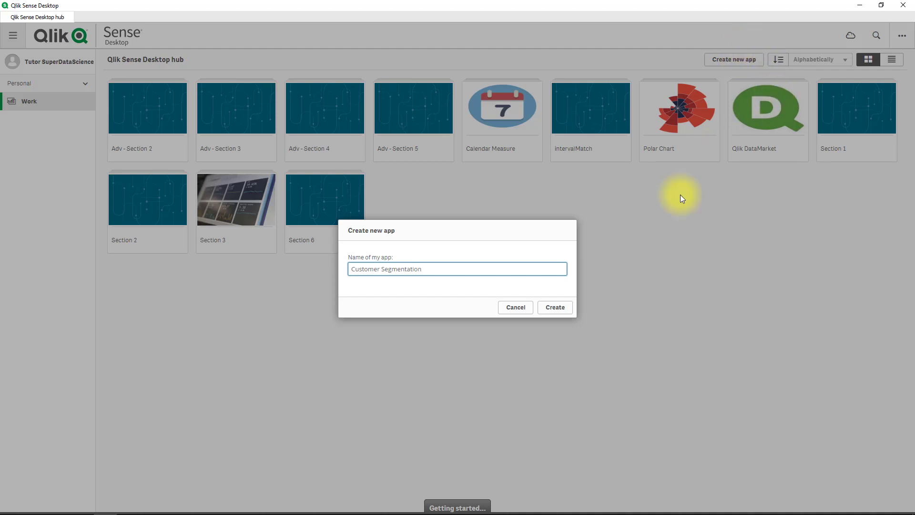
{"action": "left_click", "coordinate": [558, 308]}
{"action": "left_click", "coordinate": [551, 306]}
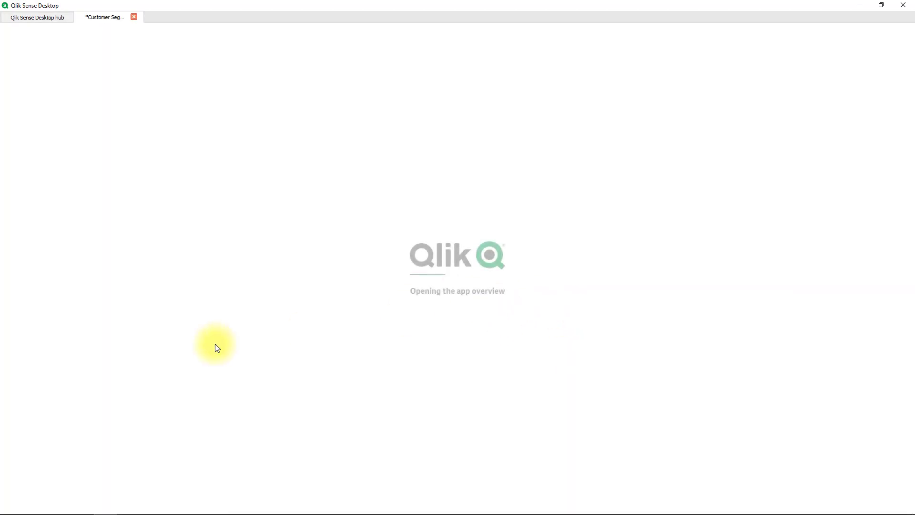
Load BankCustomers.csv from the Lead Magnet folder into the app with all fields included
{"action": "left_click", "coordinate": [66, 505]}
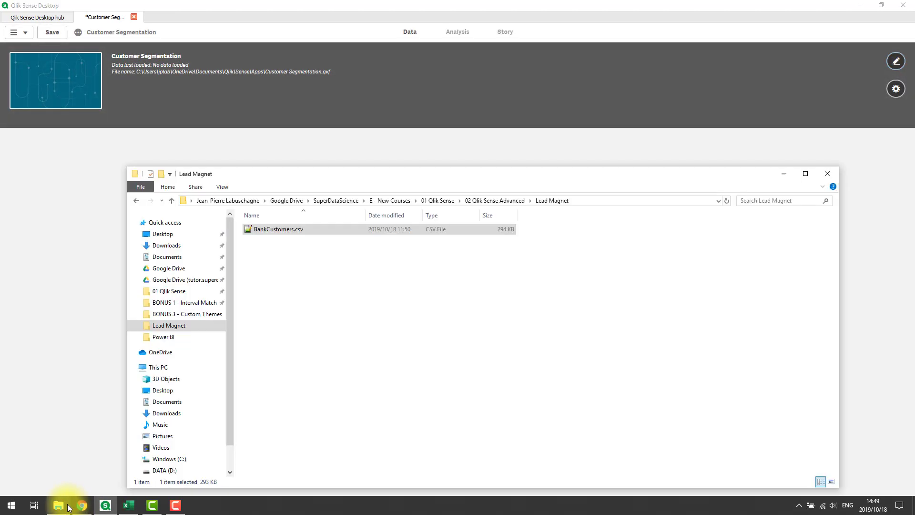
{"action": "left_click_drag", "start_coordinate": [274, 171], "coordinate": [518, 155]}
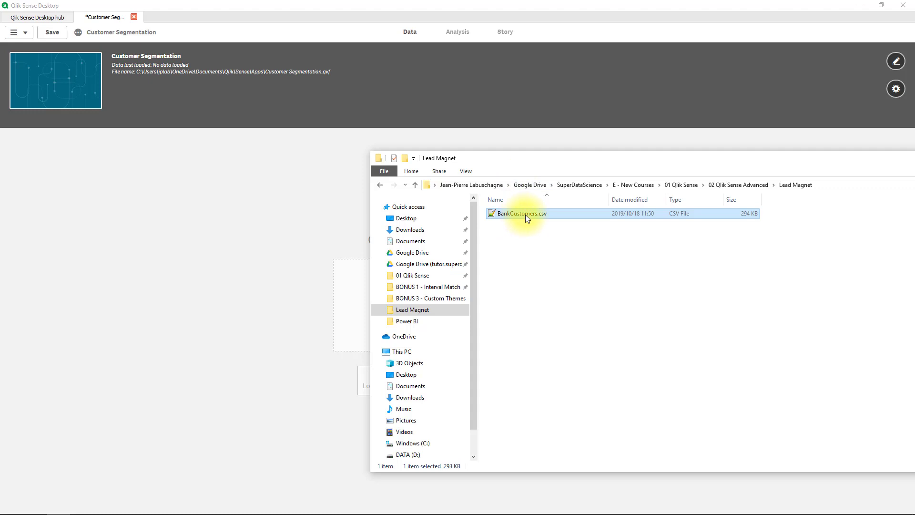
{"action": "left_click_drag", "start_coordinate": [525, 214], "coordinate": [245, 247]}
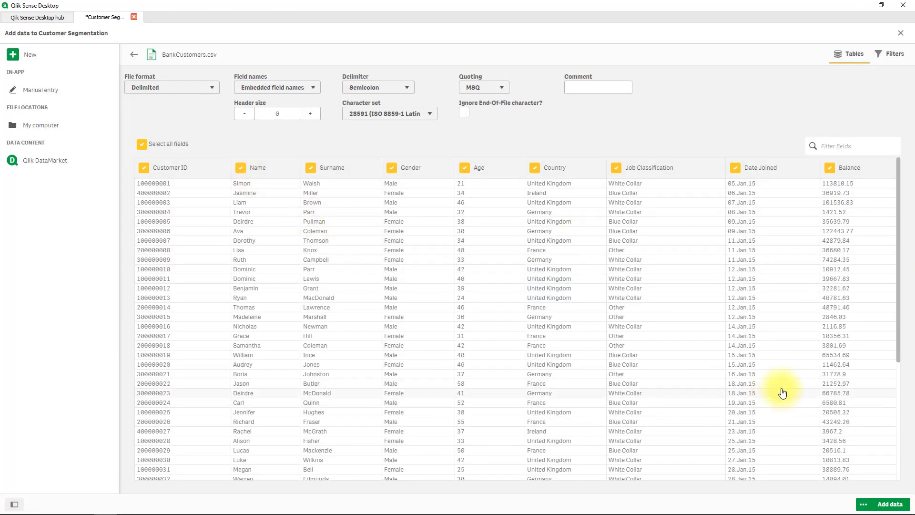
{"action": "left_click_drag", "start_coordinate": [899, 282], "coordinate": [864, 210]}
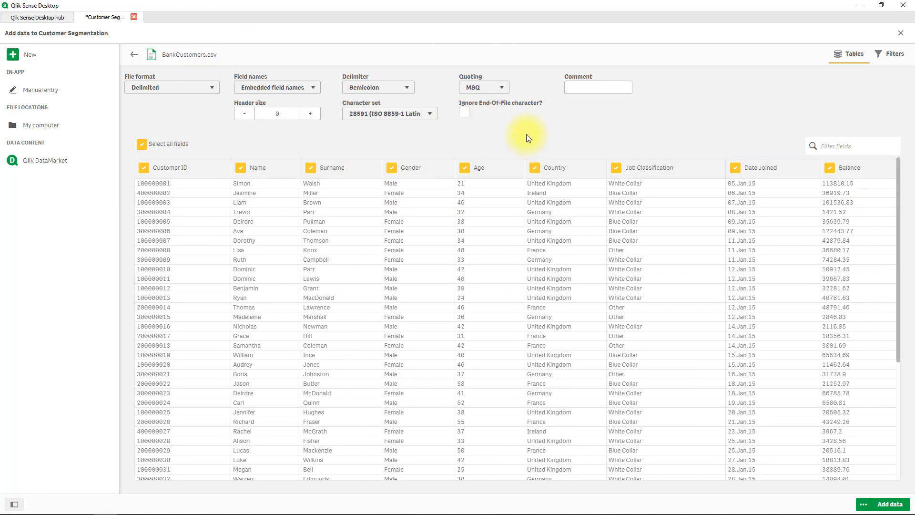
{"action": "left_click", "coordinate": [879, 505]}
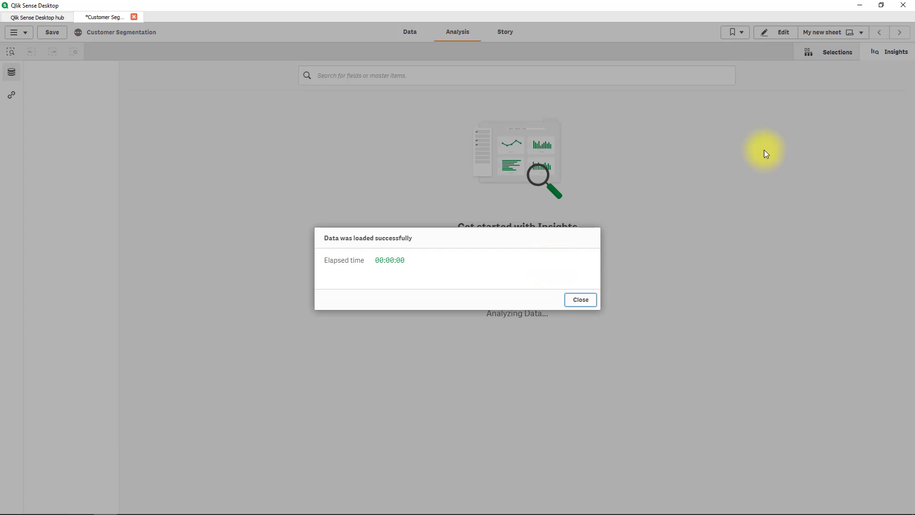
{"action": "left_click", "coordinate": [579, 300]}
Edit My new sheet, add the Country field as a chart, and narrow it while stretching it to the full sheet height
{"action": "left_click", "coordinate": [890, 52]}
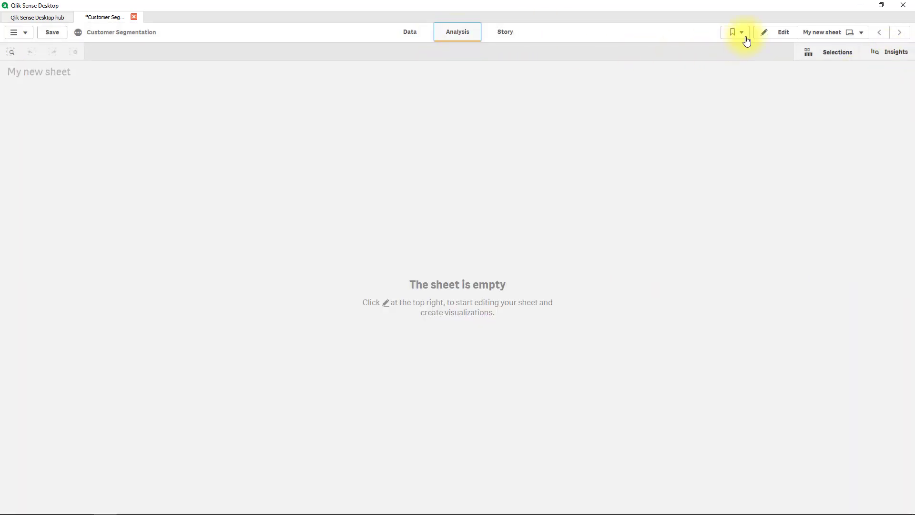
{"action": "left_click", "coordinate": [778, 35]}
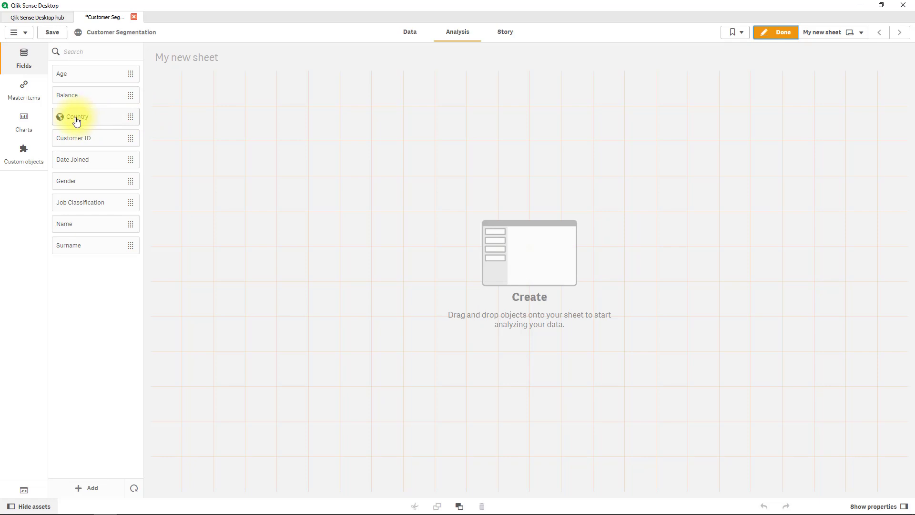
{"action": "left_click_drag", "start_coordinate": [76, 122], "coordinate": [247, 157]}
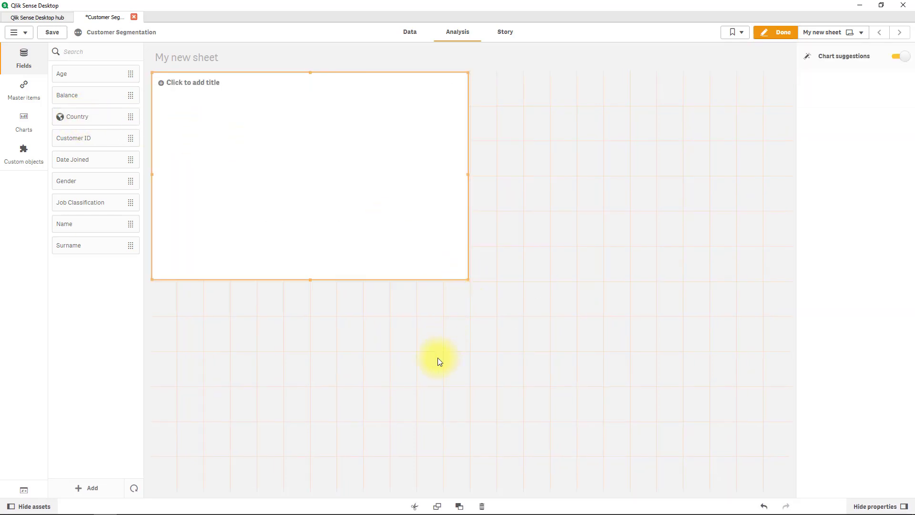
{"action": "left_click", "coordinate": [438, 357]}
{"action": "left_click", "coordinate": [451, 272]}
{"action": "left_click_drag", "start_coordinate": [467, 280], "coordinate": [400, 487]}
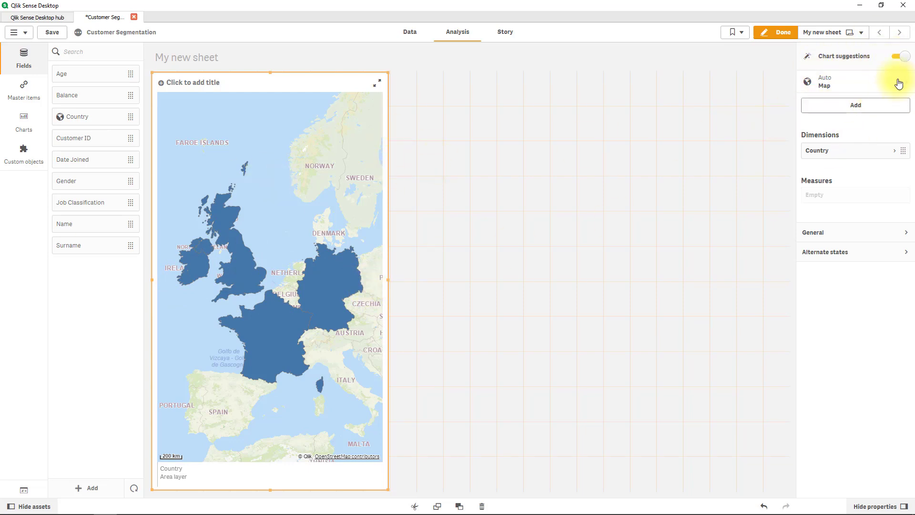
Turn off chart suggestions for the map and set the Country area layer's custom colors to By measure
{"action": "left_click", "coordinate": [901, 58]}
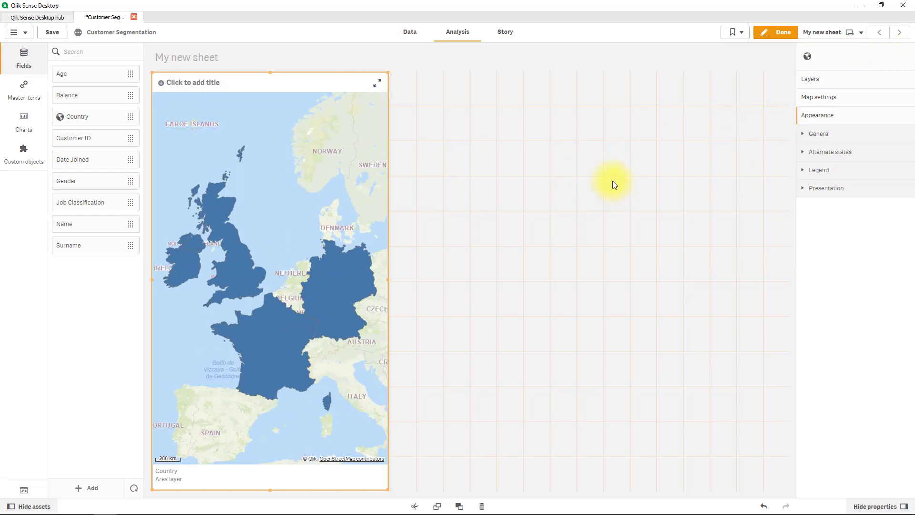
{"action": "left_click", "coordinate": [815, 79]}
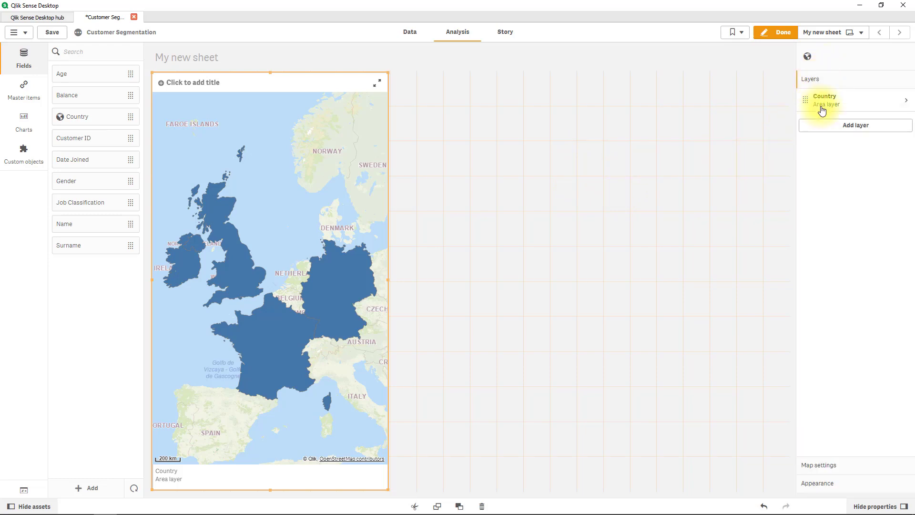
{"action": "left_click", "coordinate": [849, 100]}
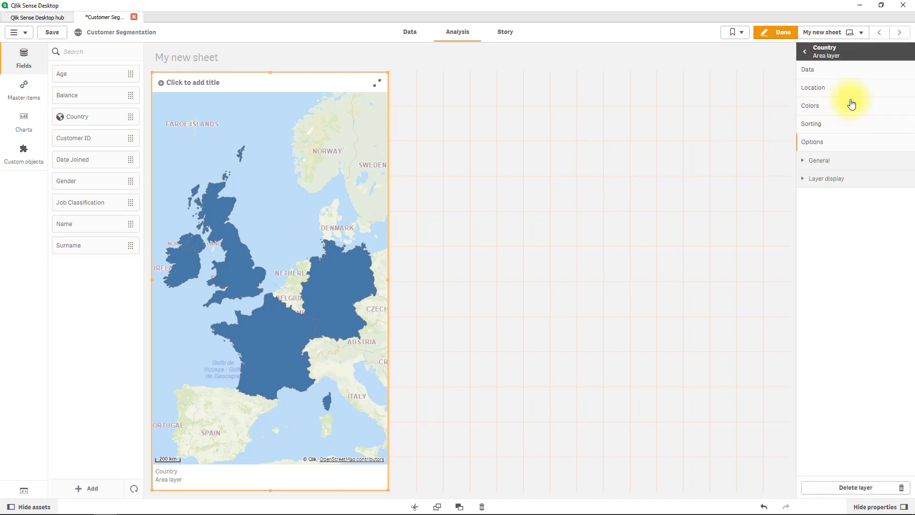
{"action": "left_click", "coordinate": [819, 107]}
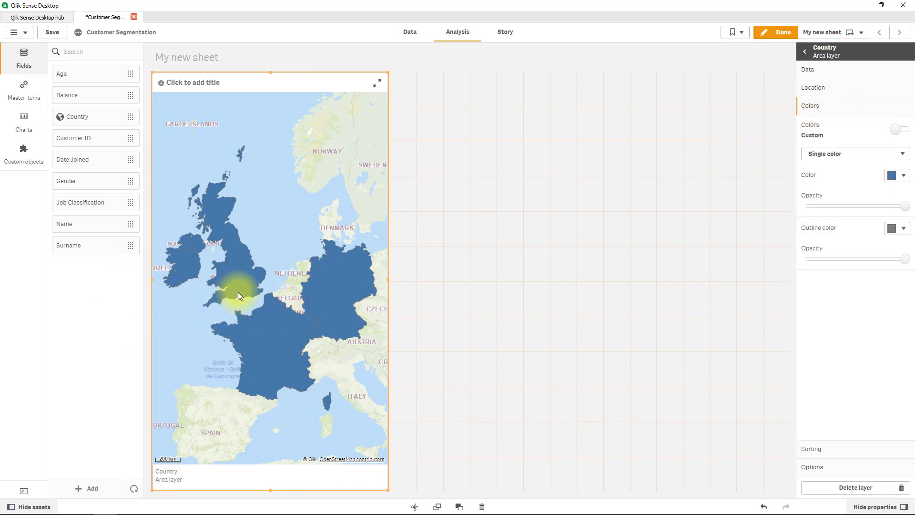
{"action": "left_click", "coordinate": [864, 155]}
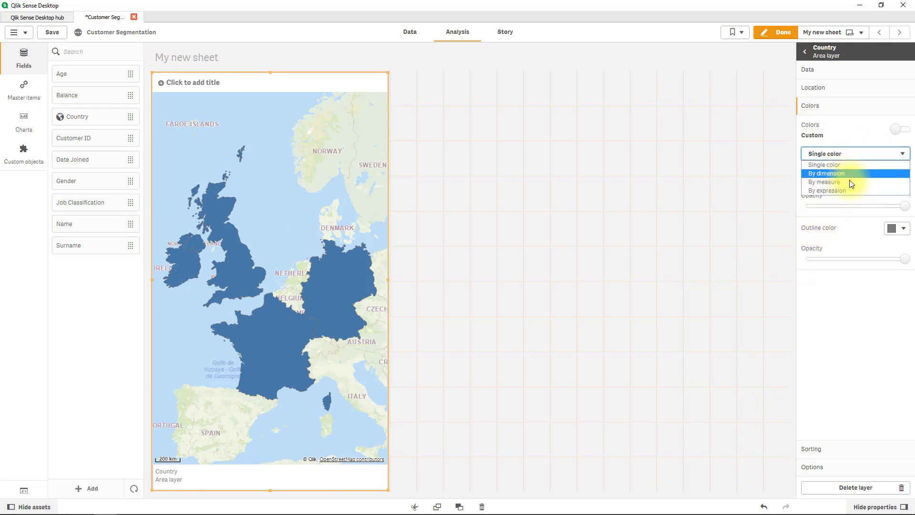
{"action": "left_click", "coordinate": [848, 182]}
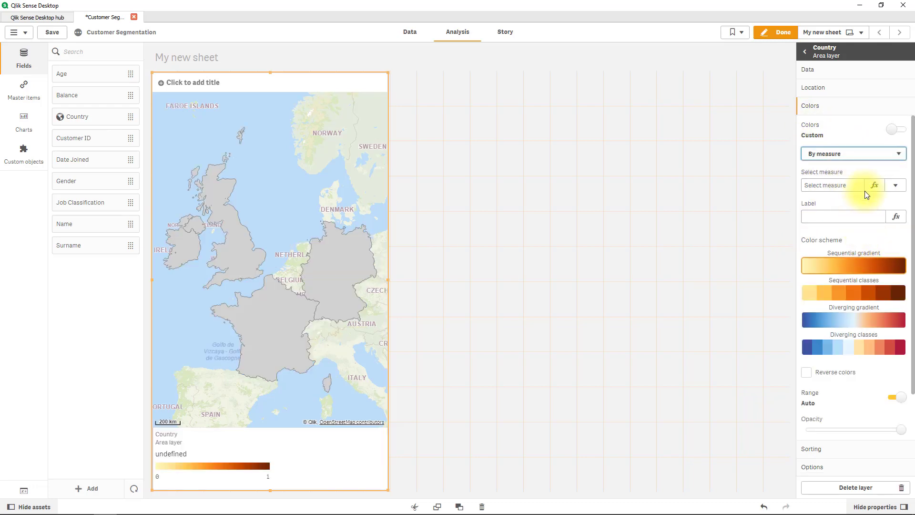
{"action": "left_click", "coordinate": [898, 187]}
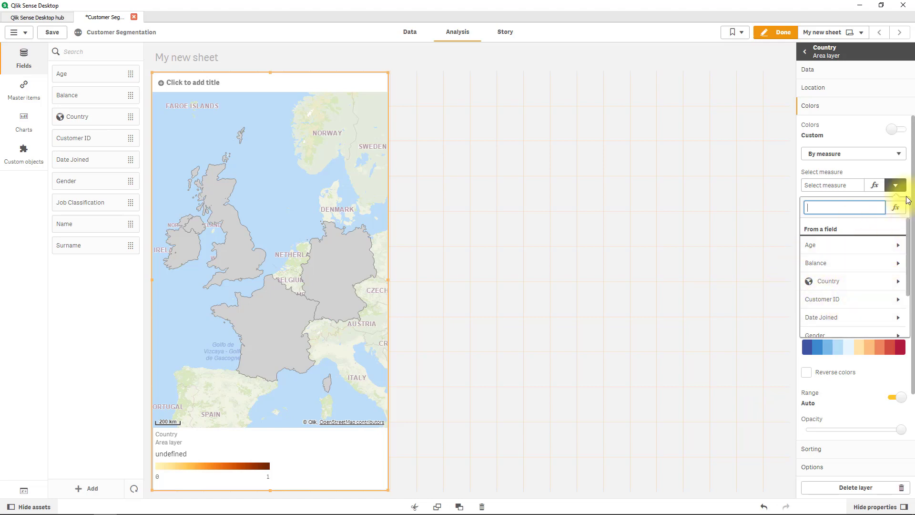
{"action": "left_click", "coordinate": [894, 185]}
Start a new master measure and set its expression to count([Customer ID])
{"action": "left_click", "coordinate": [26, 98]}
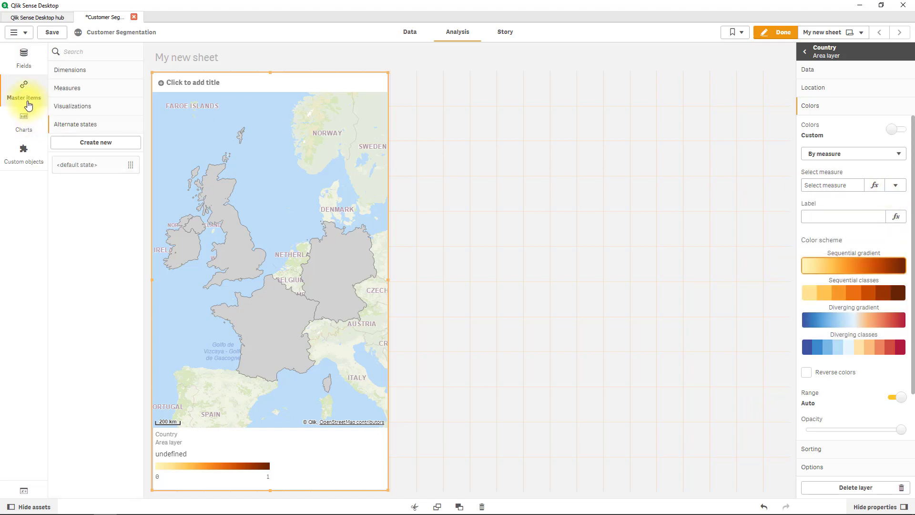
{"action": "left_click", "coordinate": [99, 91]}
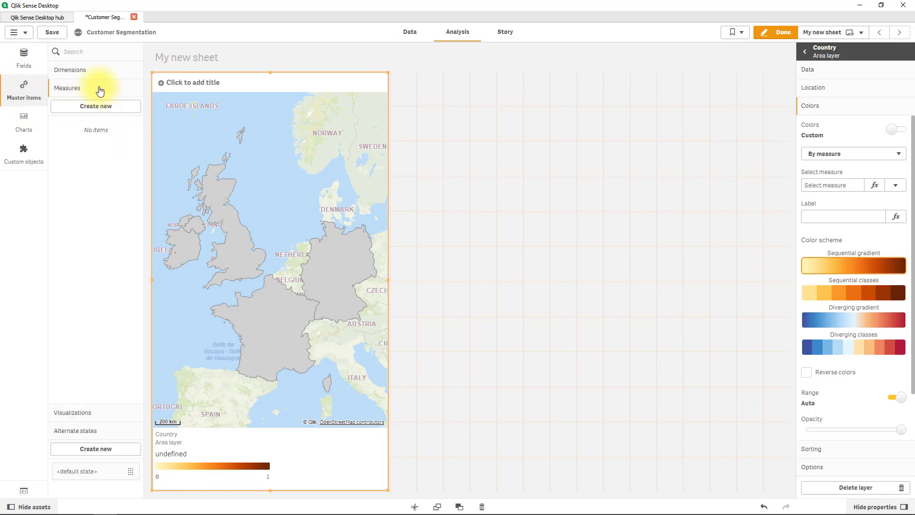
{"action": "left_click", "coordinate": [117, 106]}
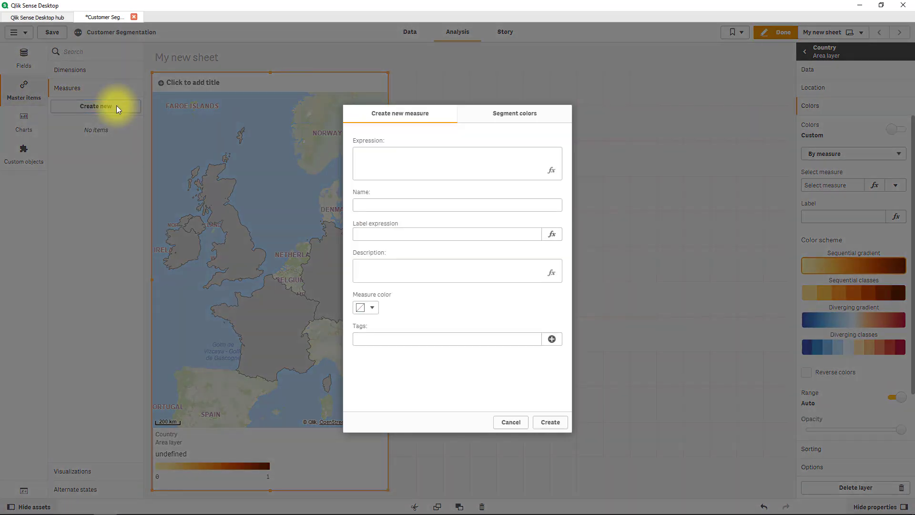
{"action": "left_click", "coordinate": [378, 157]}
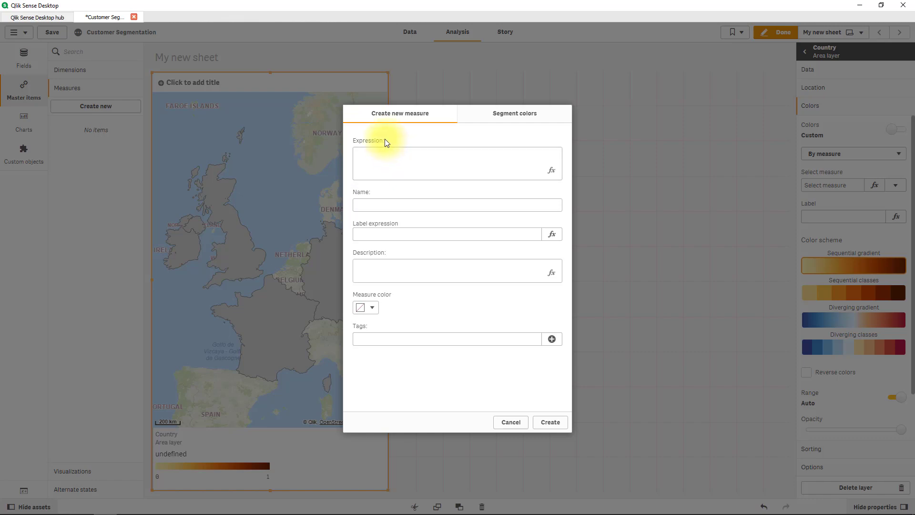
{"action": "left_click", "coordinate": [551, 171]}
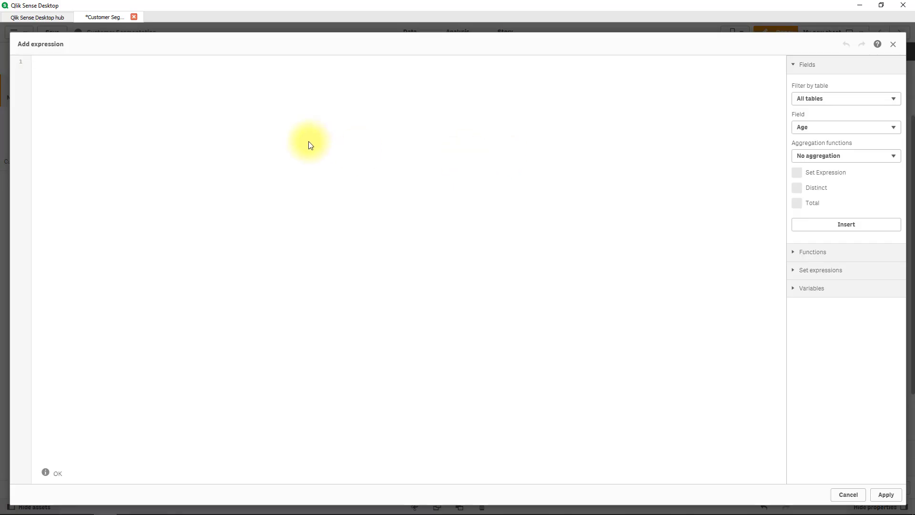
{"action": "type", "text": "count"}
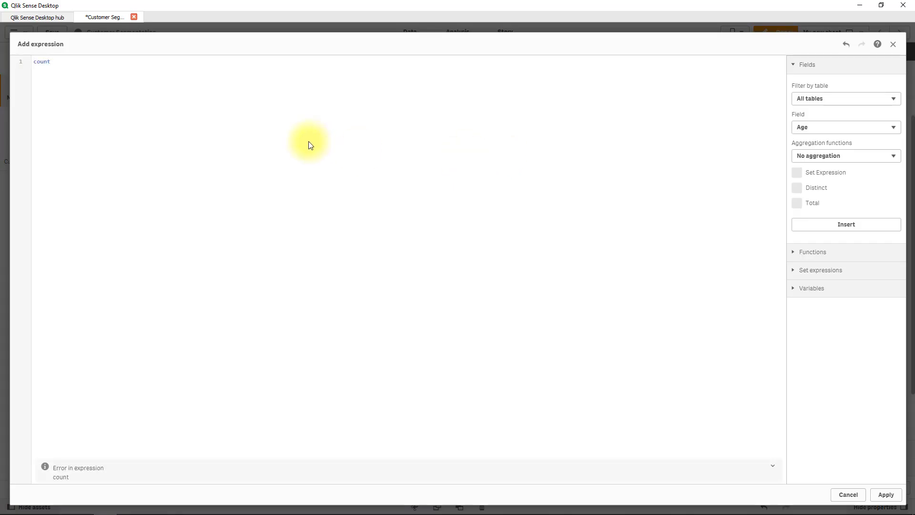
{"action": "type", "text": "(cu"}
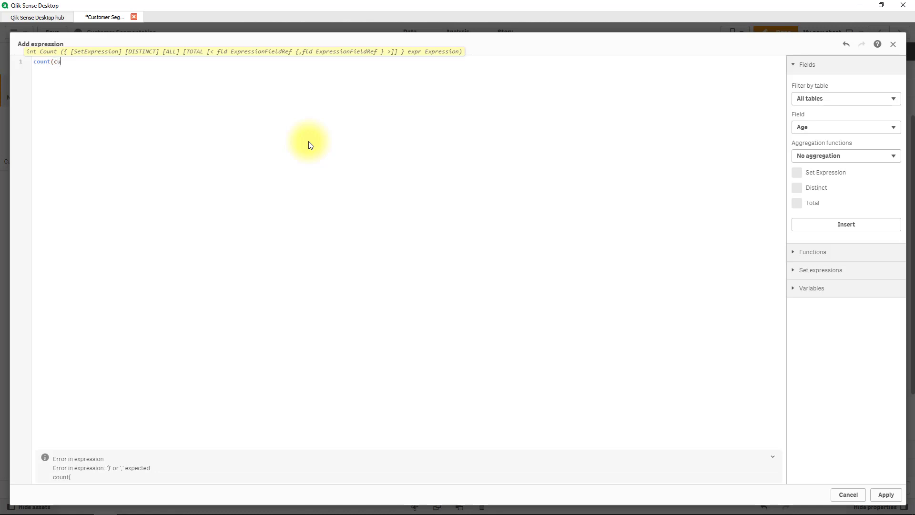
{"action": "type", "text": "s"}
{"action": "left_click", "coordinate": [107, 74]}
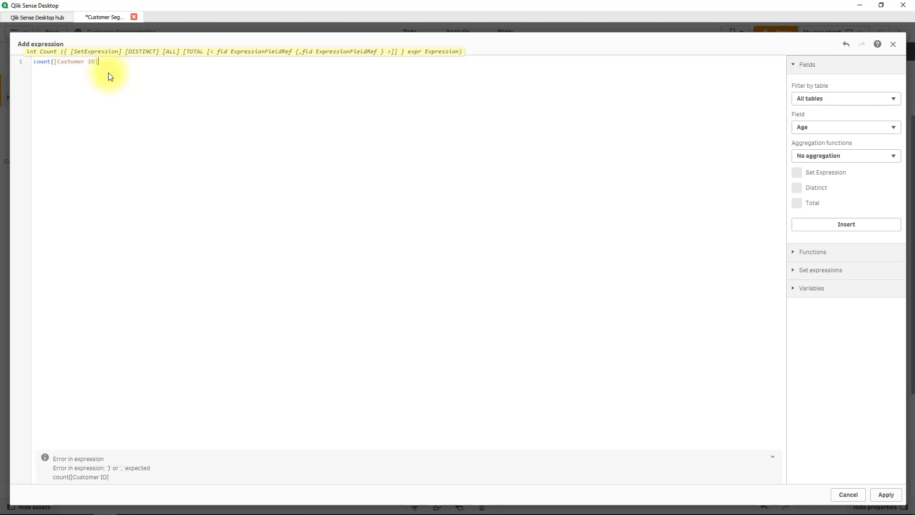
{"action": "type", "text": ")"}
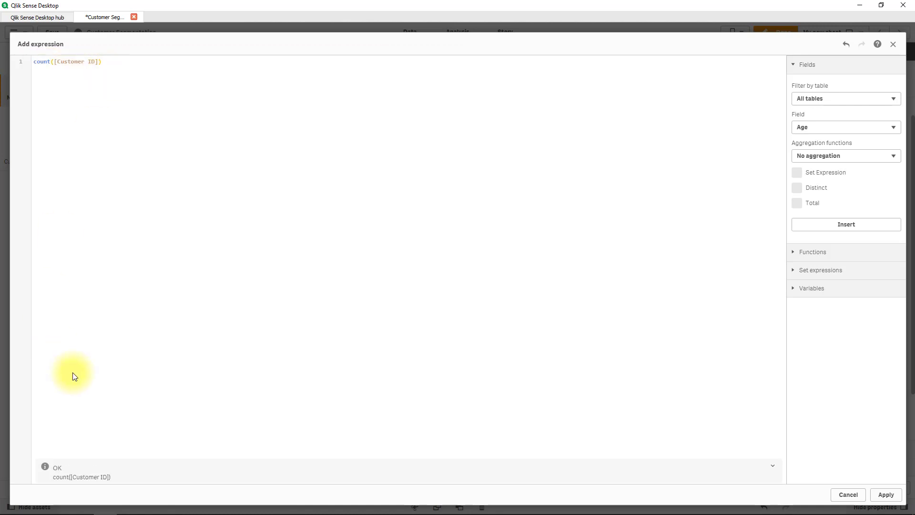
{"action": "left_click", "coordinate": [885, 494]}
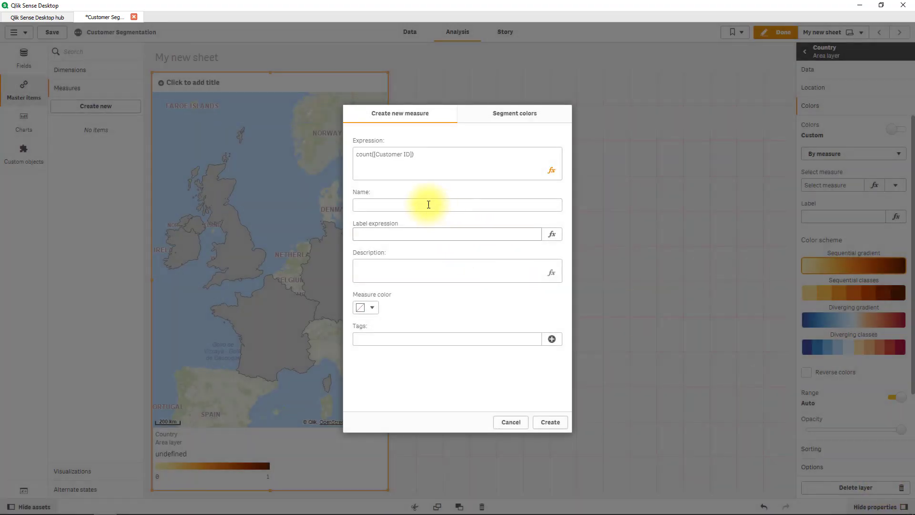
Name the new master measure "# of customers" and create it
{"action": "left_click", "coordinate": [427, 203]}
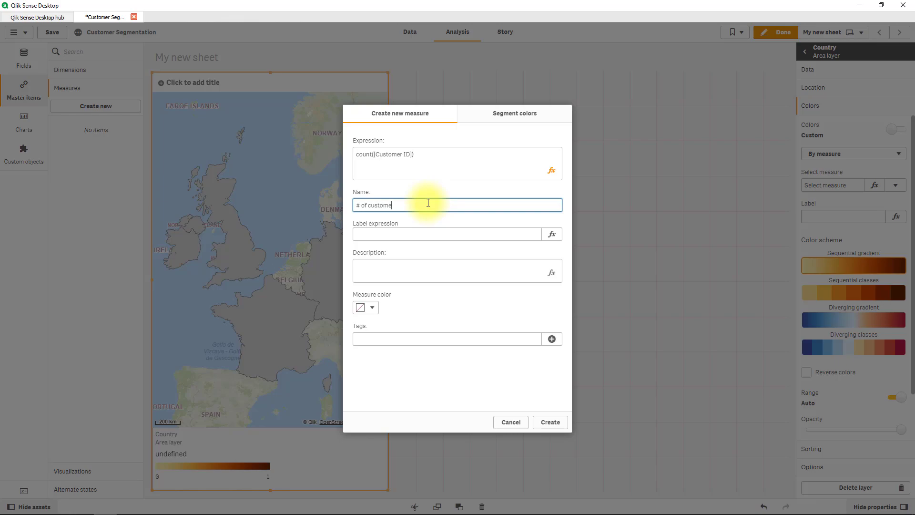
{"action": "type", "text": "# of customers"}
{"action": "left_click", "coordinate": [550, 422]}
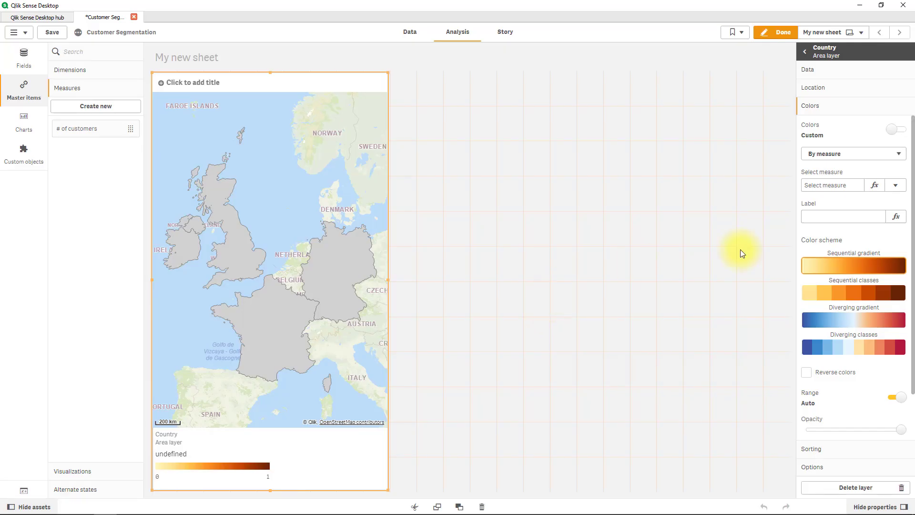
Color the Country area layer by the # of customers measure and slightly lower the layer's opacity
{"action": "left_click", "coordinate": [896, 188]}
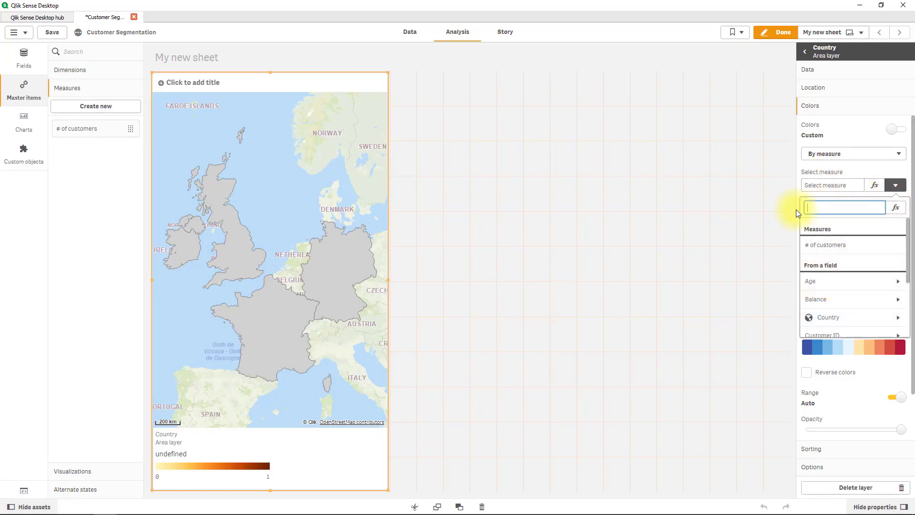
{"action": "left_click", "coordinate": [827, 243]}
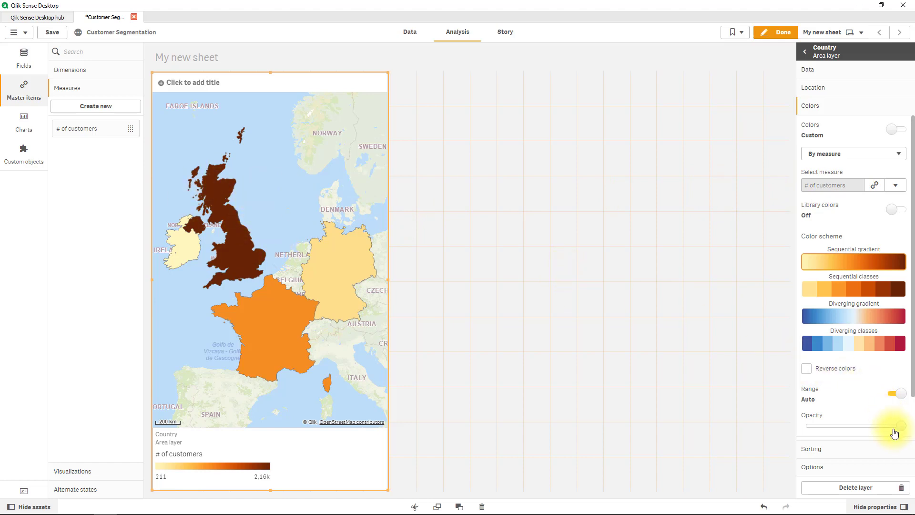
{"action": "left_click_drag", "start_coordinate": [900, 426], "coordinate": [877, 425]}
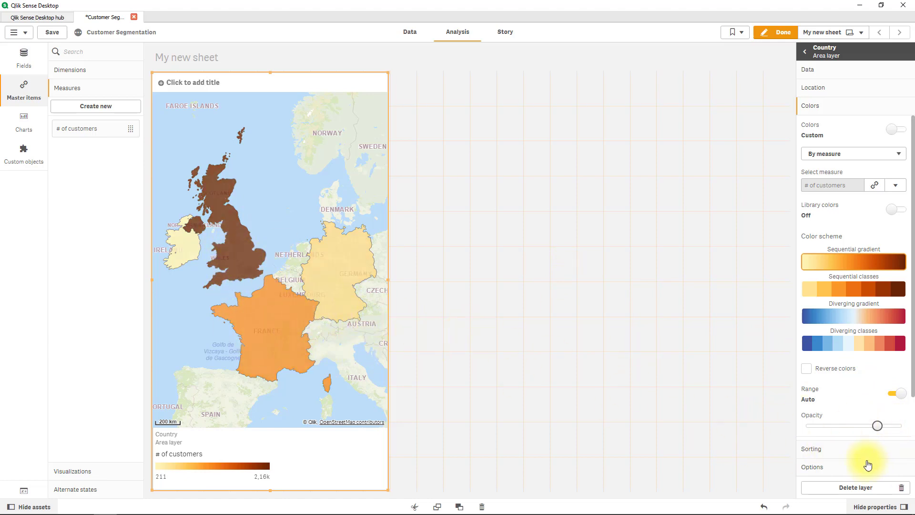
Turn off the legend in the map's appearance settings
{"action": "left_click", "coordinate": [853, 470]}
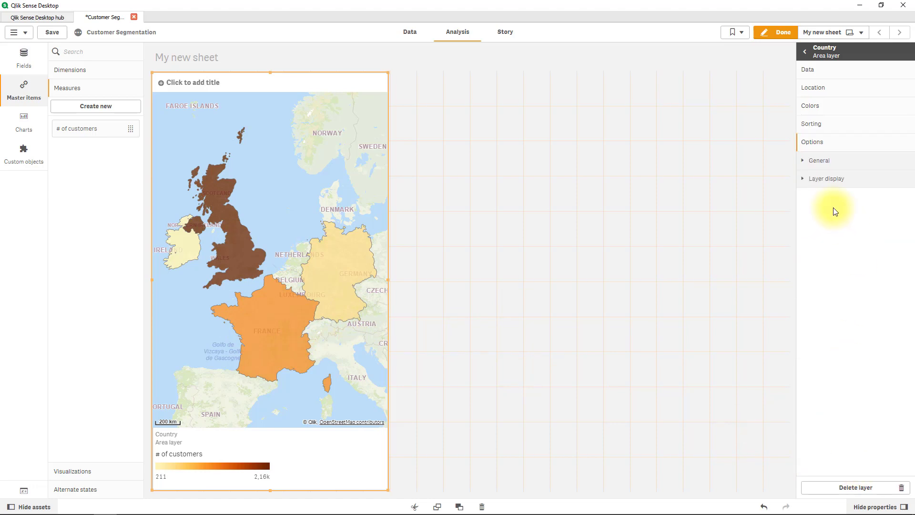
{"action": "left_click", "coordinate": [817, 161]}
{"action": "left_click", "coordinate": [809, 55]}
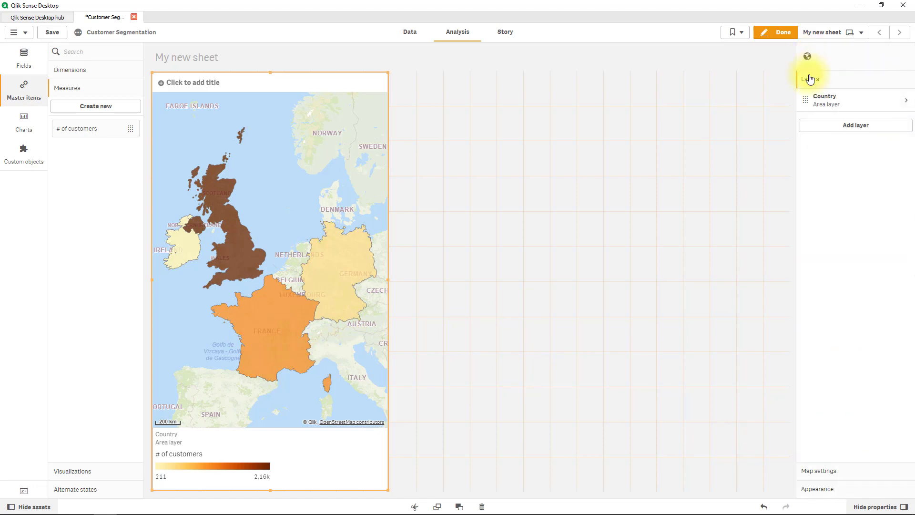
{"action": "left_click", "coordinate": [827, 486]}
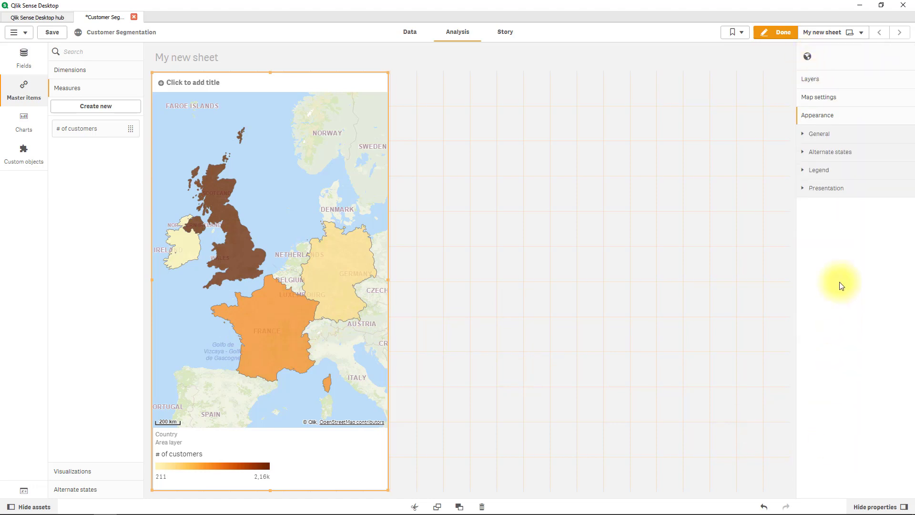
{"action": "left_click", "coordinate": [830, 172]}
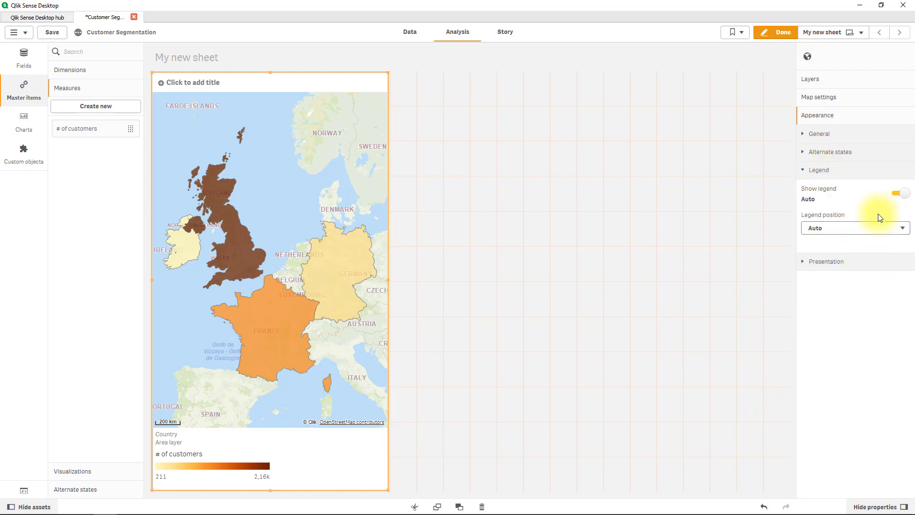
{"action": "left_click", "coordinate": [895, 195]}
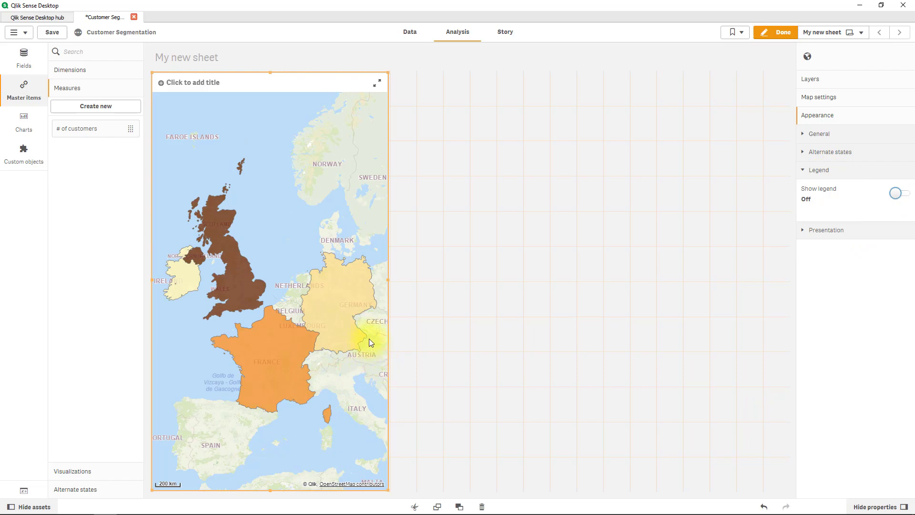
Title the map "Geographical Spread"
{"action": "left_click", "coordinate": [190, 82]}
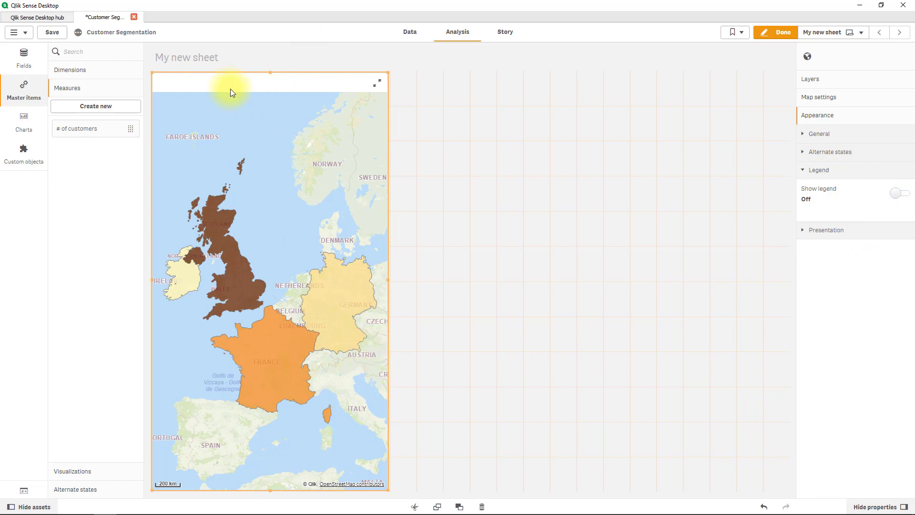
{"action": "type", "text": "Geograph"}
{"action": "type", "text": "ical Spread"}
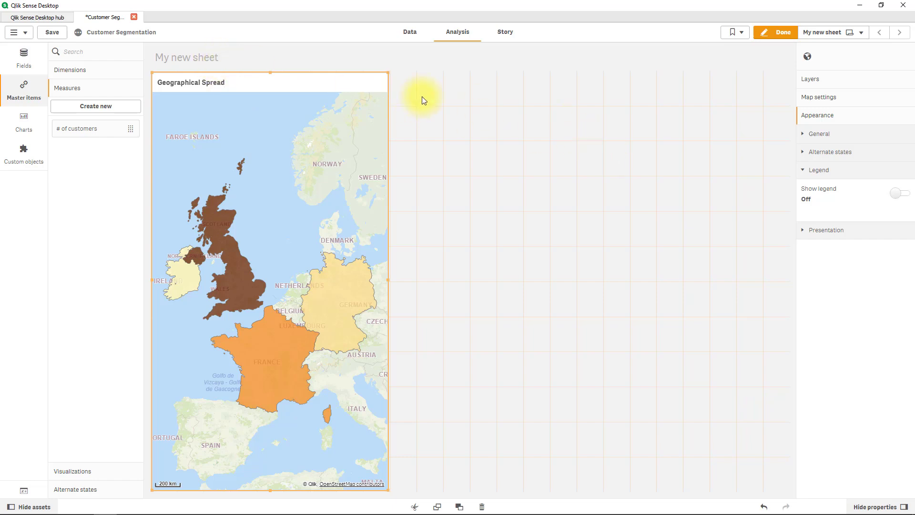
Change the sheet's title to "Customer Segmentation Dashboard"
{"action": "left_click", "coordinate": [468, 64]}
{"action": "left_click", "coordinate": [858, 109]}
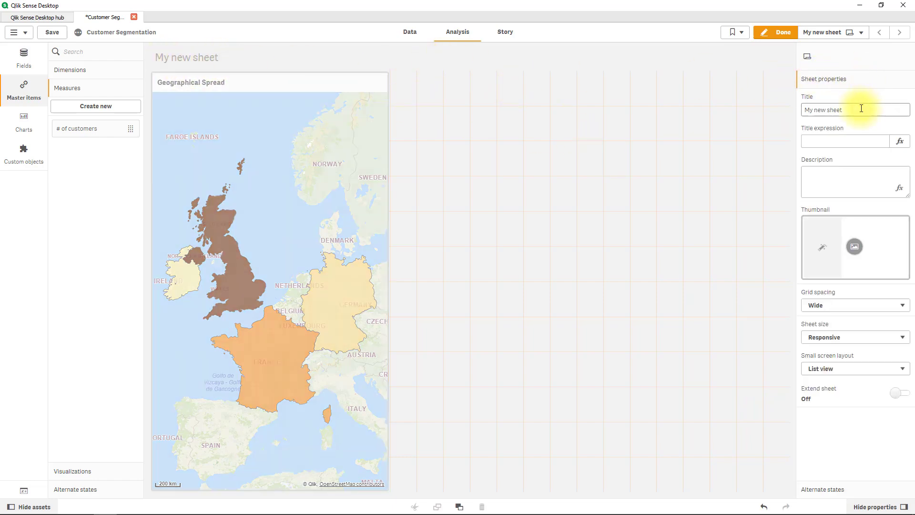
{"action": "type", "text": "Customer"}
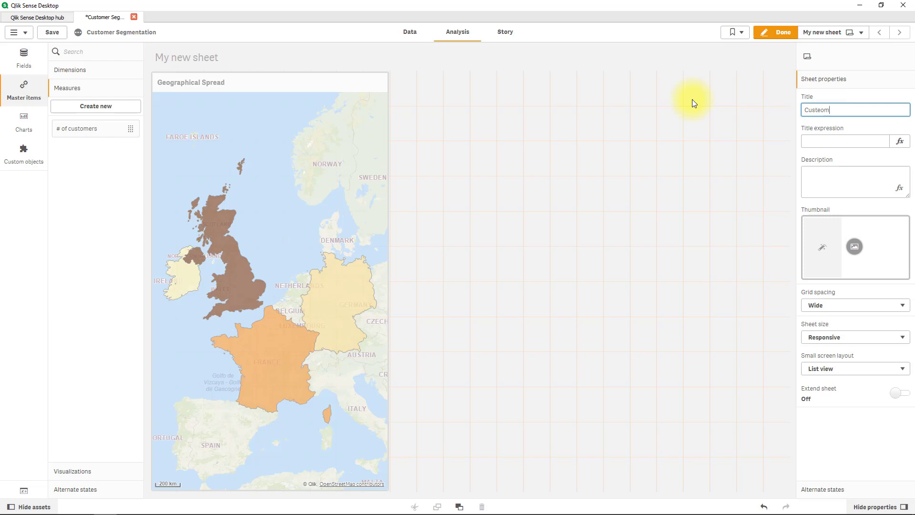
{"action": "key", "text": "BackSpace"}
{"action": "key", "text": "BackSpace"}
{"action": "key", "text": "BackSpace"}
{"action": "key", "text": "BackSpace"}
{"action": "type", "text": "omer Segm"}
{"action": "left_click", "coordinate": [614, 147]}
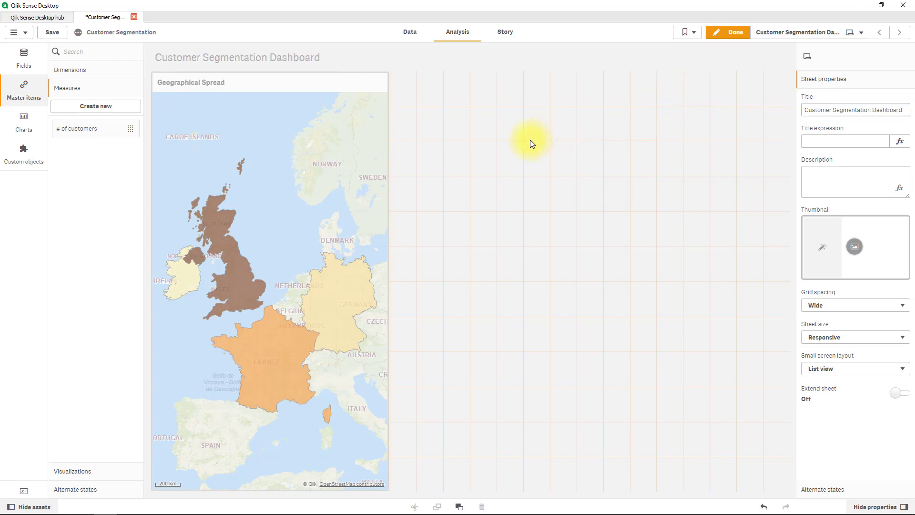
Open the BankCustomers table for editing in the data manager and bring up the Age field's bucket settings
{"action": "left_click", "coordinate": [22, 58]}
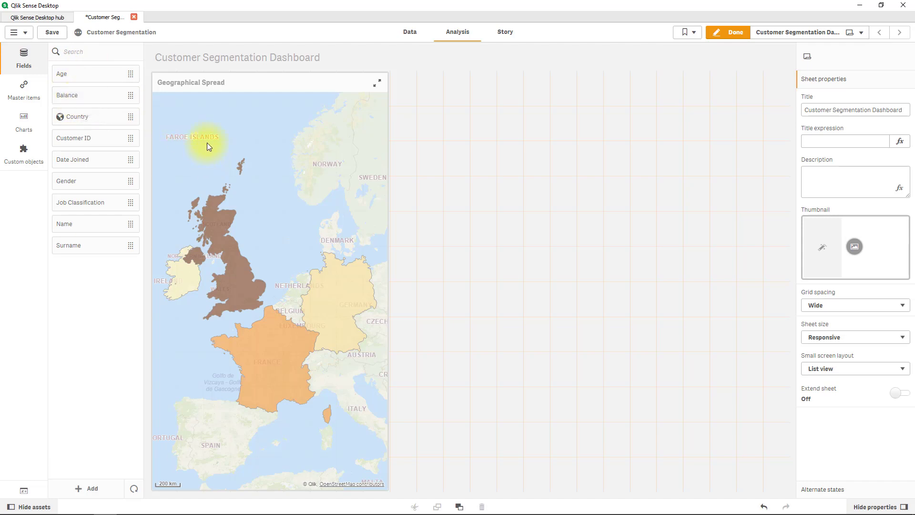
{"action": "left_click", "coordinate": [410, 33]}
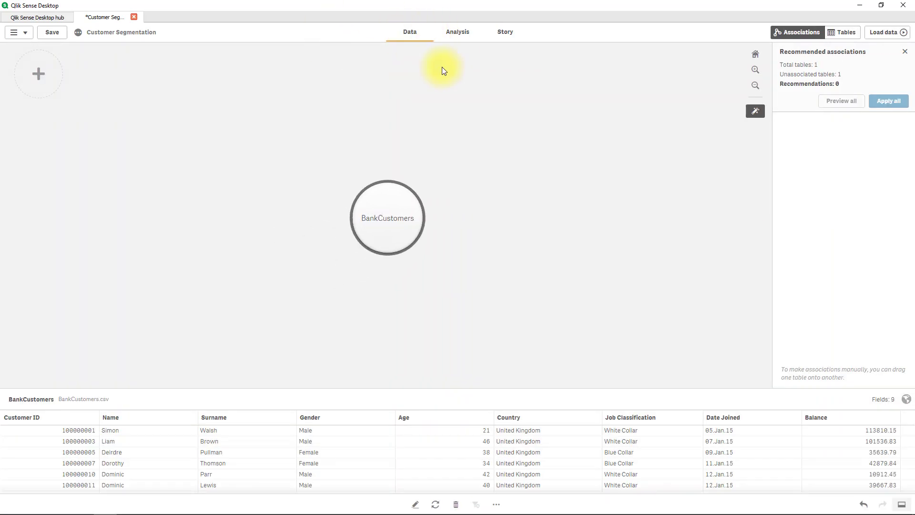
{"action": "double_click", "coordinate": [384, 175]}
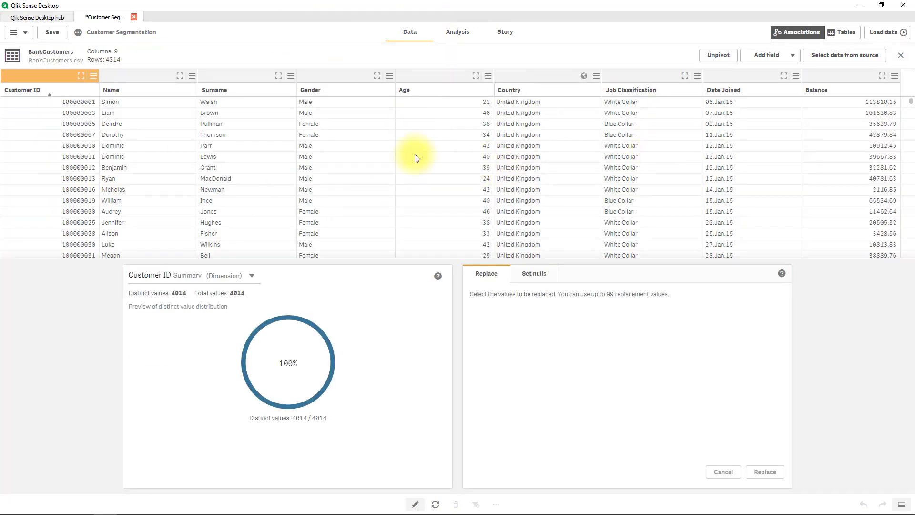
{"action": "left_click", "coordinate": [429, 84]}
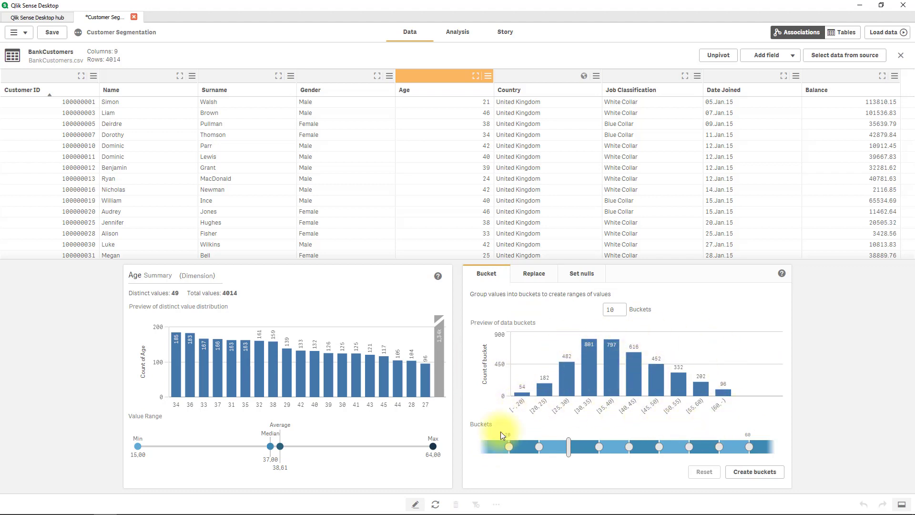
Rename the lowest Age bucket "Under 20" and the highest "Over 60", and create the bucketed field with 10 buckets
{"action": "left_click", "coordinate": [490, 448]}
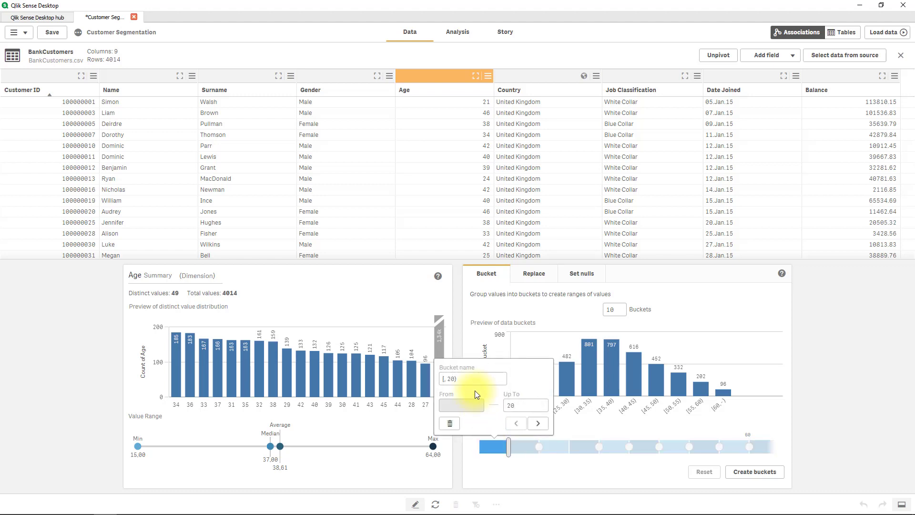
{"action": "type", "text": "Under 2"}
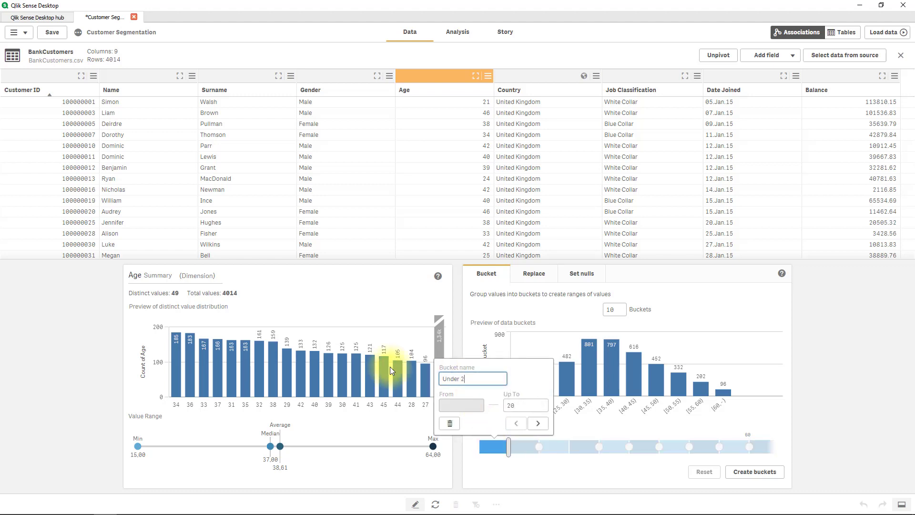
{"action": "type", "text": "0"}
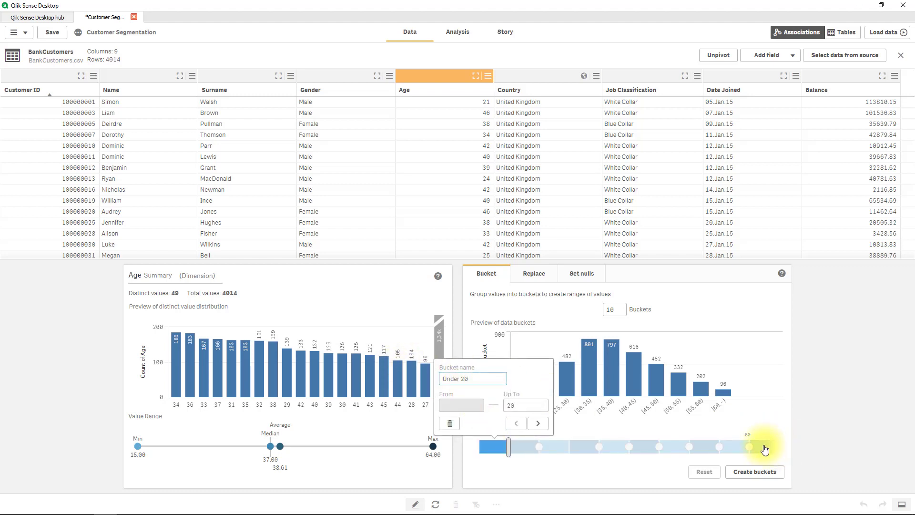
{"action": "left_click", "coordinate": [764, 450]}
{"action": "left_click", "coordinate": [764, 448]}
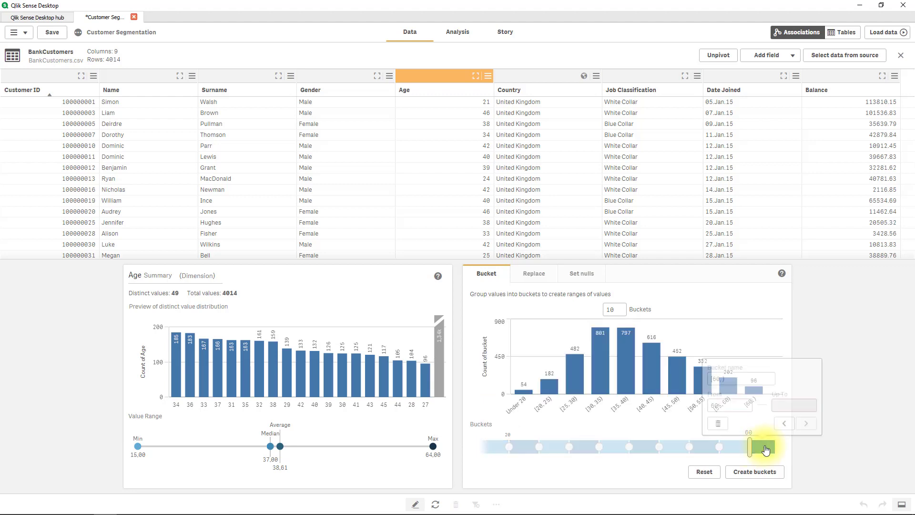
{"action": "type", "text": "Over 60"}
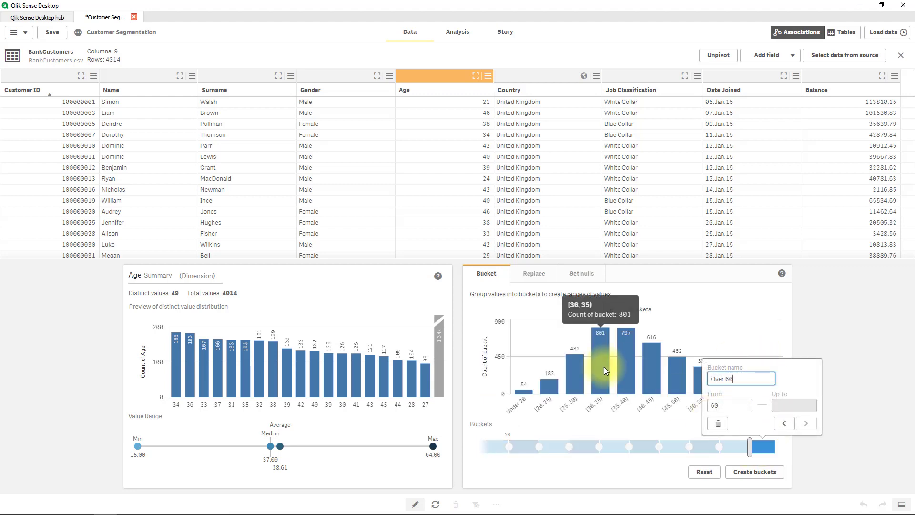
{"action": "left_click", "coordinate": [707, 314]}
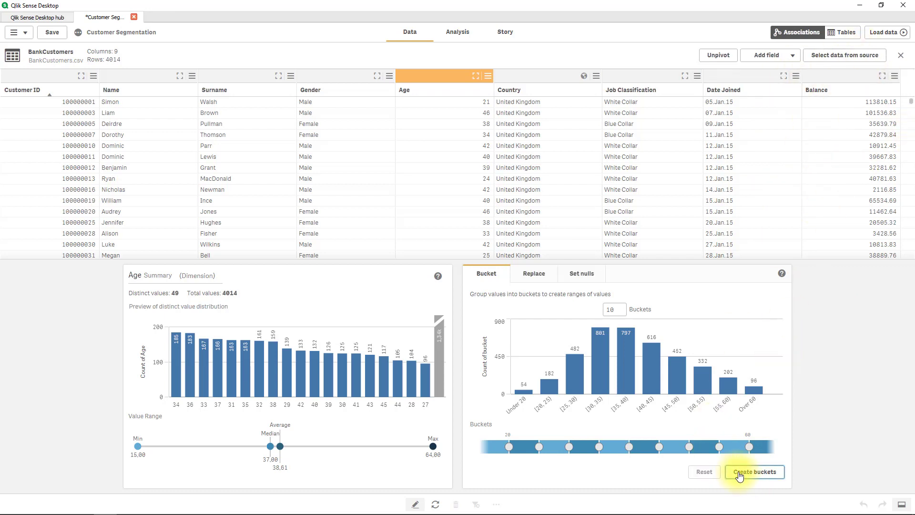
{"action": "left_click", "coordinate": [747, 471]}
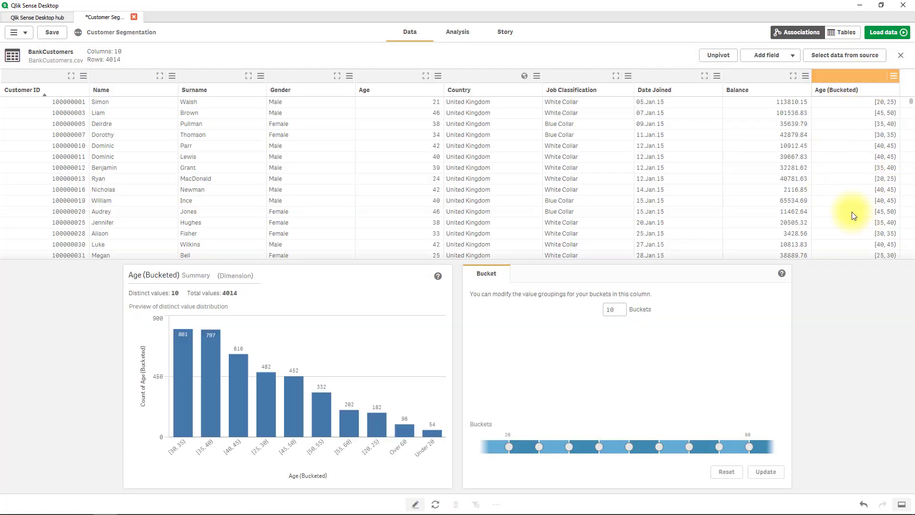
{"action": "left_click_drag", "start_coordinate": [910, 102], "coordinate": [911, 191]}
{"action": "scroll", "coordinate": [908, 186], "scroll_direction": "down", "scroll_amount": 10}
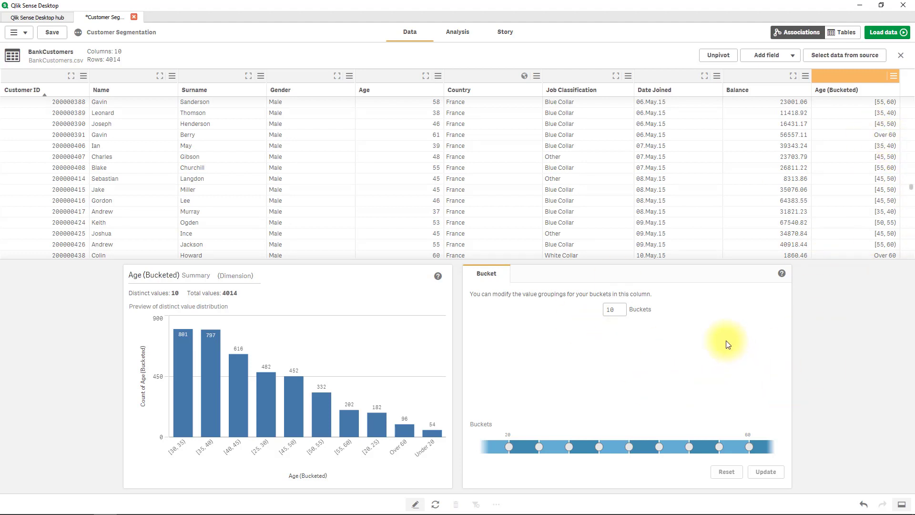
Set the number of buckets for the Balance field to 15 and create its bucketed field
{"action": "left_click", "coordinate": [741, 79]}
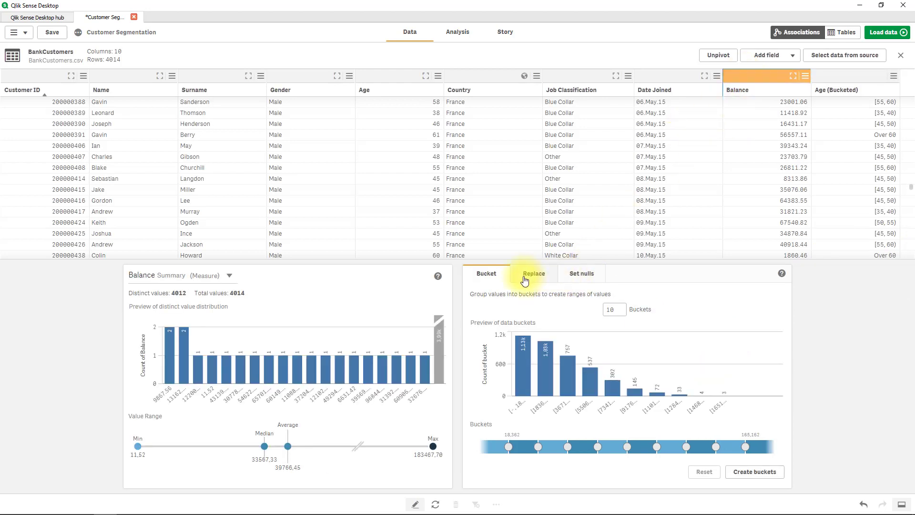
{"action": "left_click", "coordinate": [620, 307]}
{"action": "left_click", "coordinate": [619, 306]}
{"action": "left_click", "coordinate": [619, 306]}
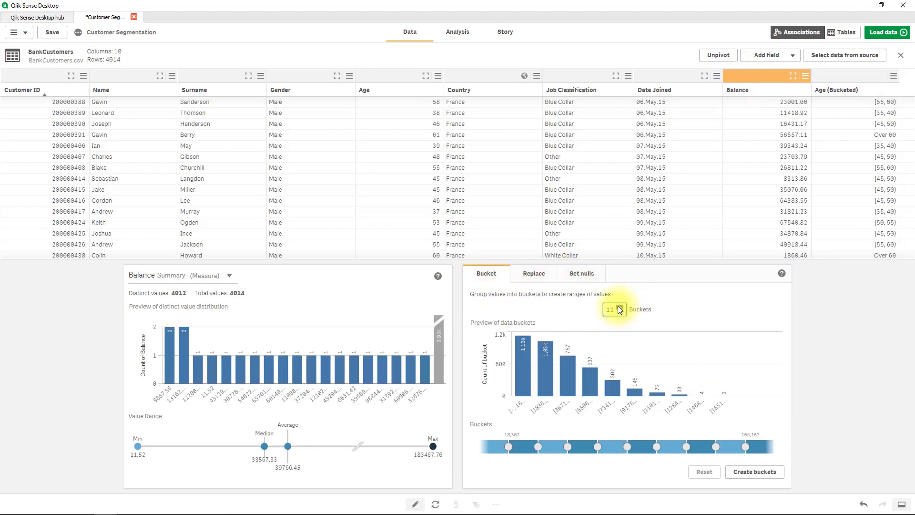
{"action": "left_click", "coordinate": [619, 307]}
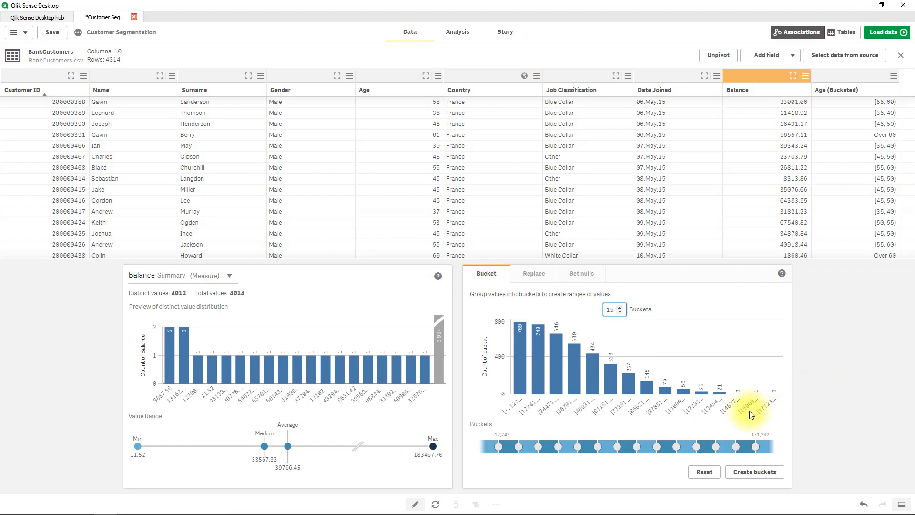
{"action": "left_click", "coordinate": [487, 446]}
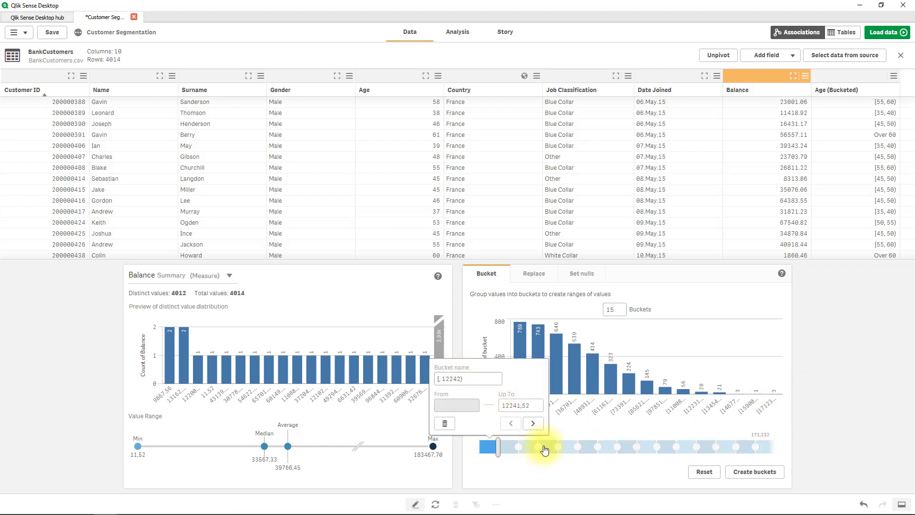
{"action": "left_click", "coordinate": [801, 441]}
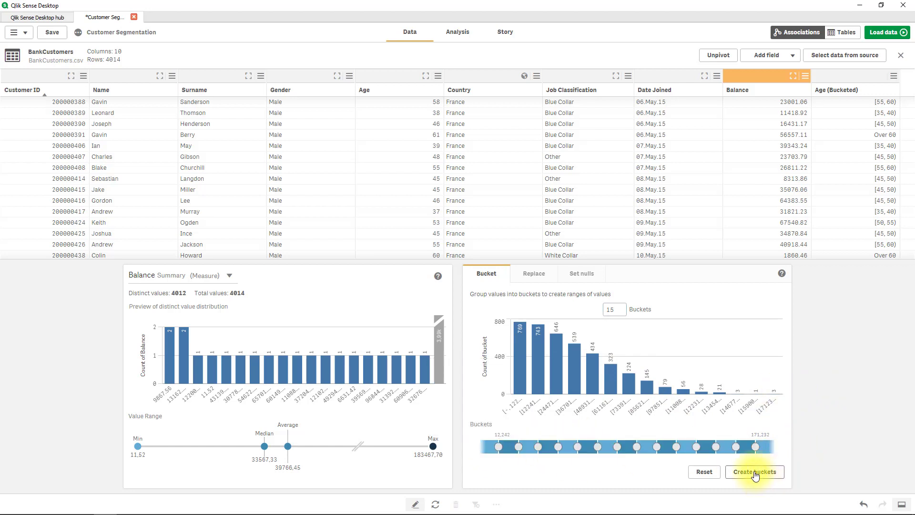
{"action": "left_click", "coordinate": [754, 472]}
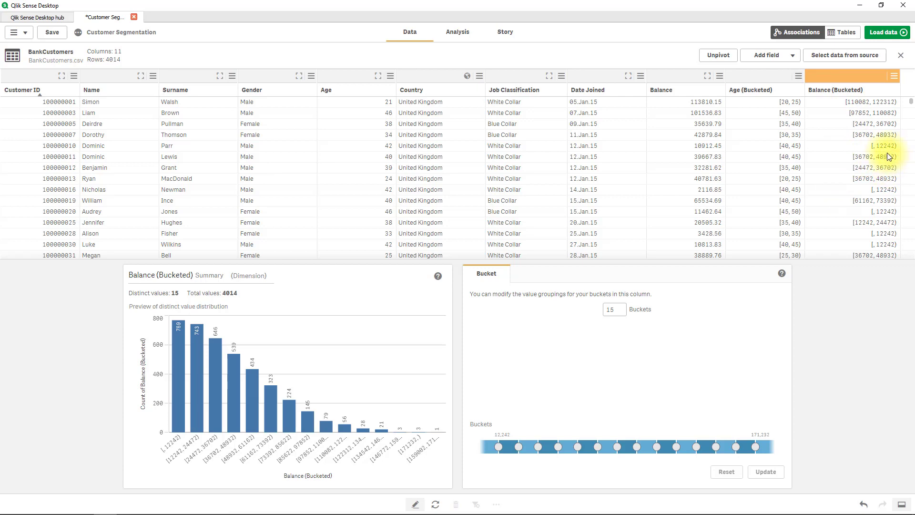
Load the updated data into the app and return to editing the sheet
{"action": "left_click", "coordinate": [883, 33]}
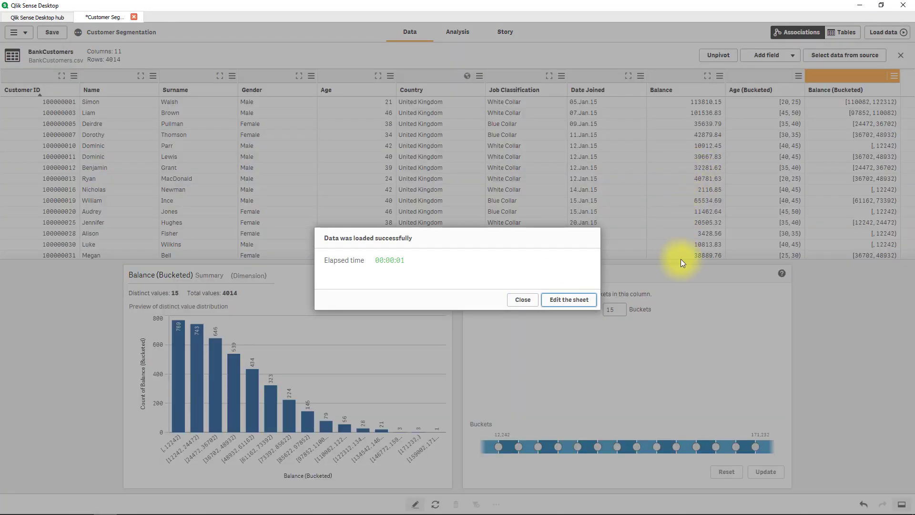
{"action": "left_click", "coordinate": [556, 300]}
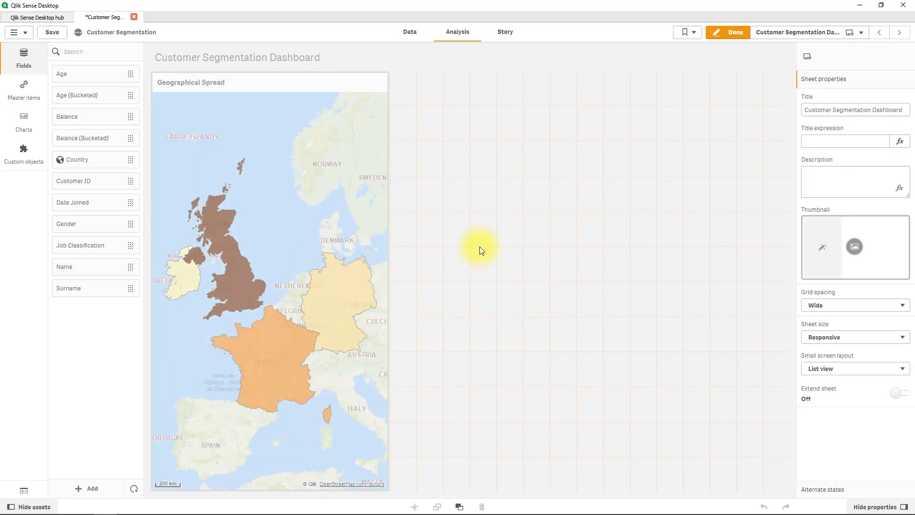
Place a bar chart beside the Geographical Spread map and widen it across about two thirds of the free sheet width
{"action": "left_click", "coordinate": [28, 123]}
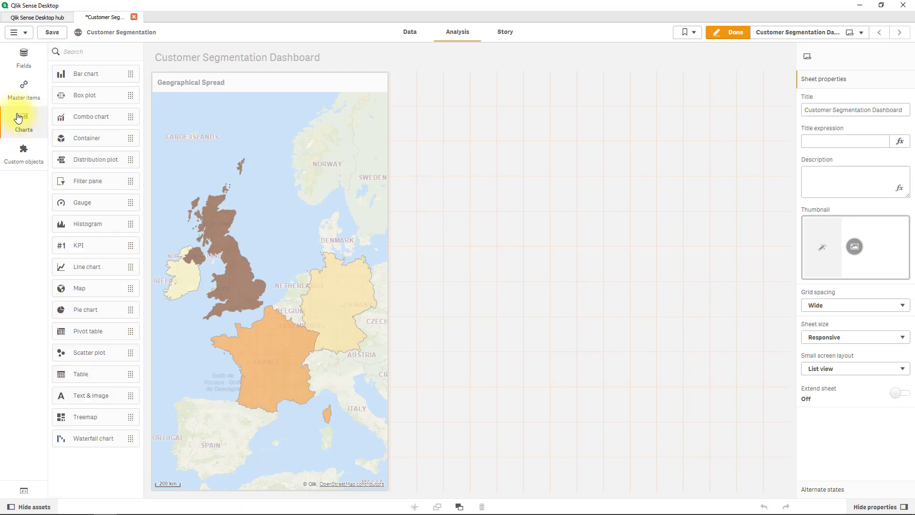
{"action": "left_click_drag", "start_coordinate": [89, 75], "coordinate": [431, 139]}
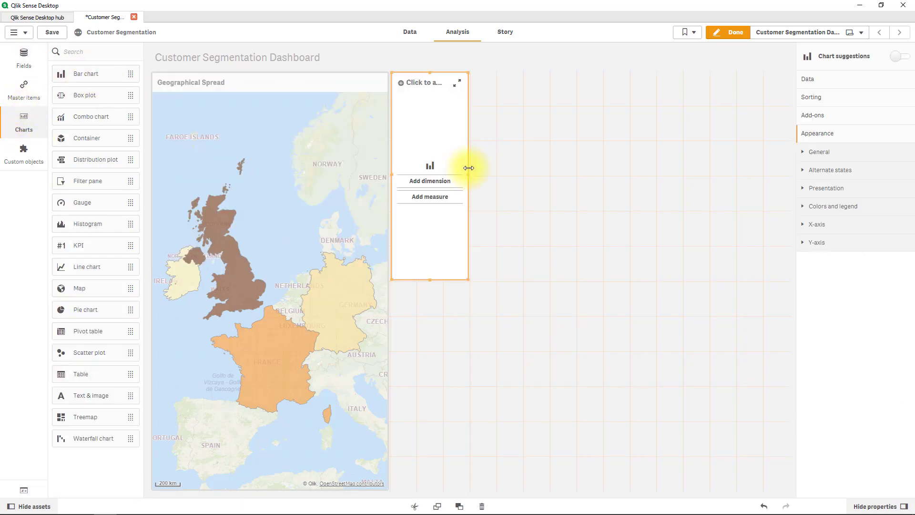
{"action": "left_click_drag", "start_coordinate": [468, 169], "coordinate": [644, 180]}
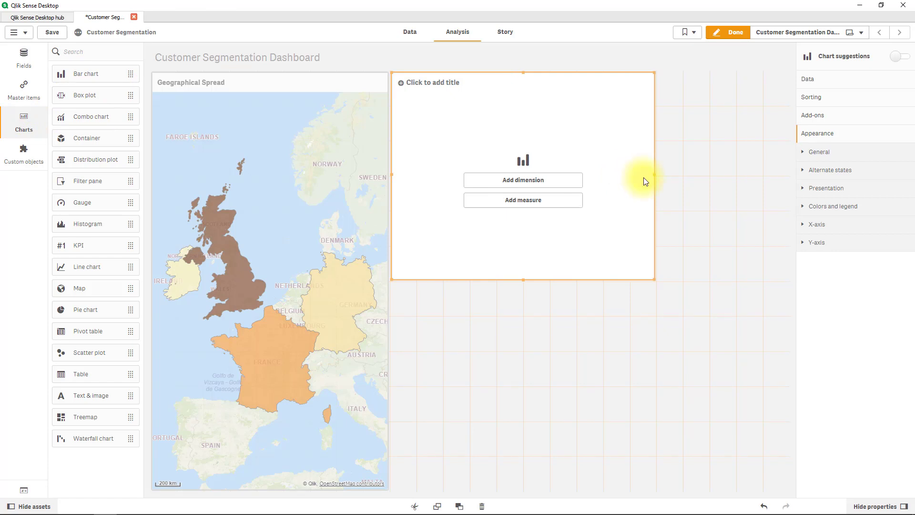
Give the new bar chart Balance (Bucketed) as its dimension and # of customers as its measure
{"action": "left_click", "coordinate": [533, 179]}
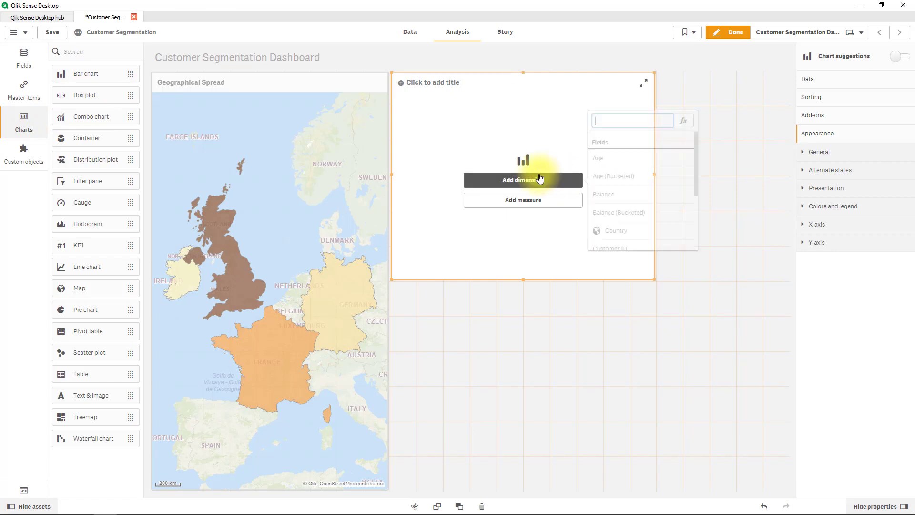
{"action": "left_click", "coordinate": [644, 212]}
{"action": "left_click", "coordinate": [555, 201]}
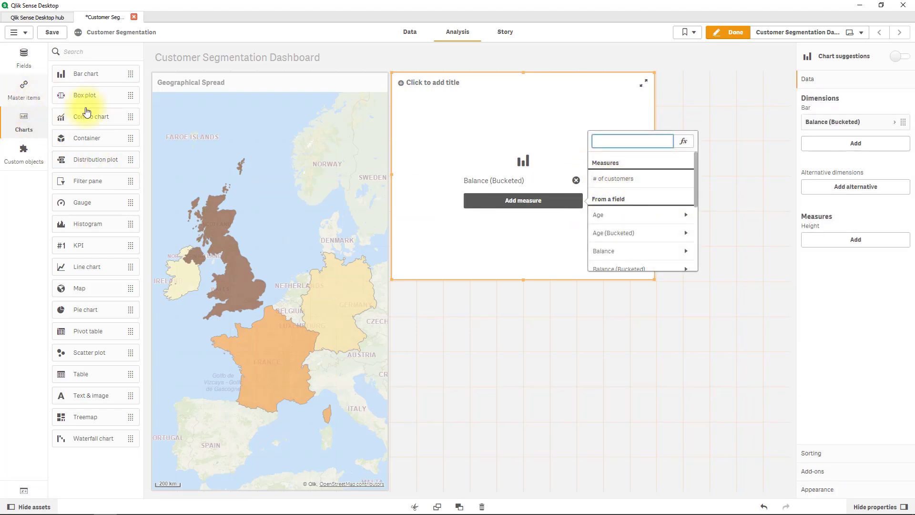
{"action": "left_click", "coordinate": [635, 179]}
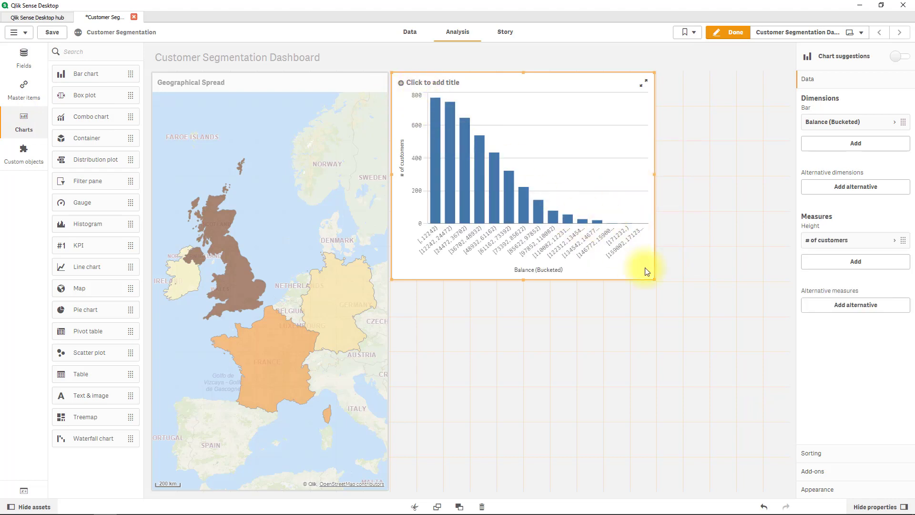
Title the balance bar chart "Balance distribution"
{"action": "left_click", "coordinate": [427, 82]}
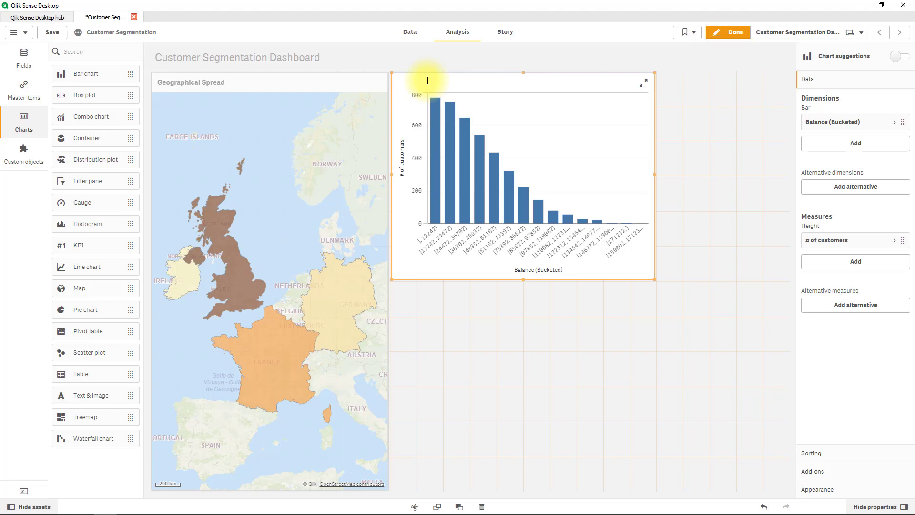
{"action": "type", "text": "Balance distribution"}
{"action": "key", "text": "Return"}
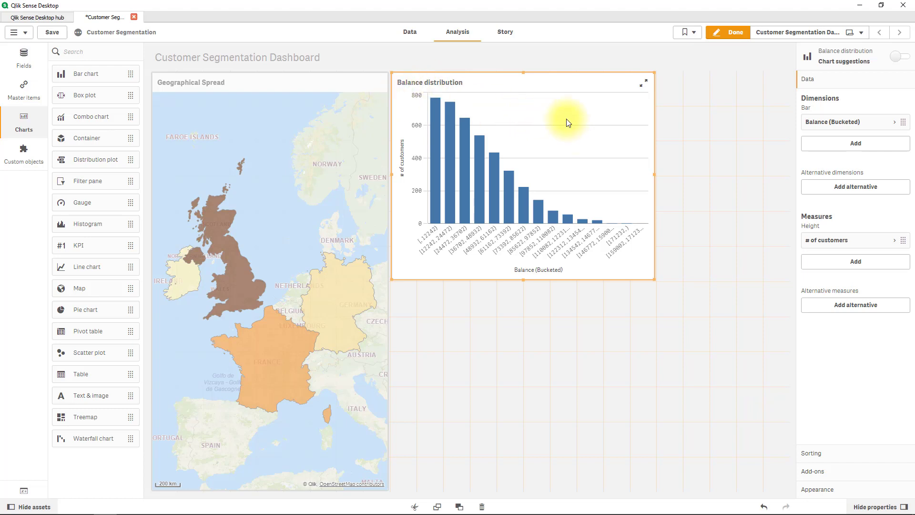
Switch the Balance distribution chart to custom single-color bars in green (#46c646)
{"action": "left_click", "coordinate": [854, 487]}
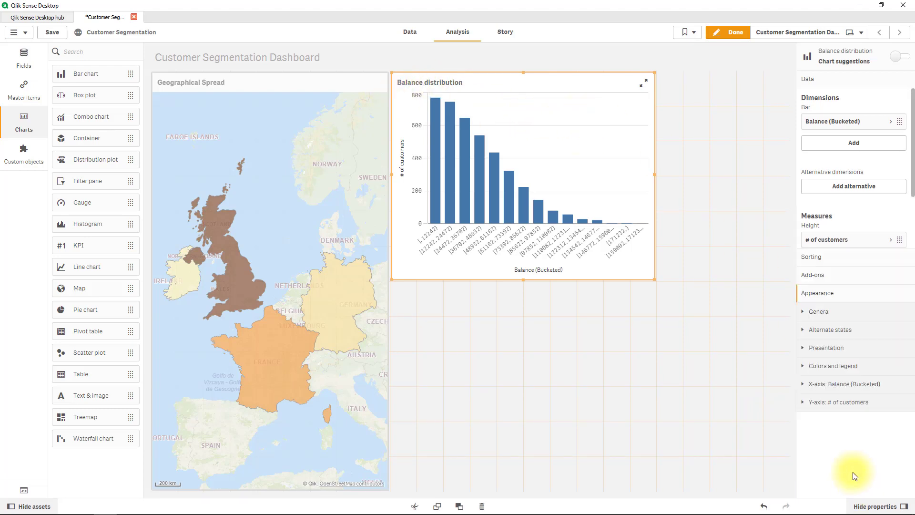
{"action": "left_click", "coordinate": [819, 206]}
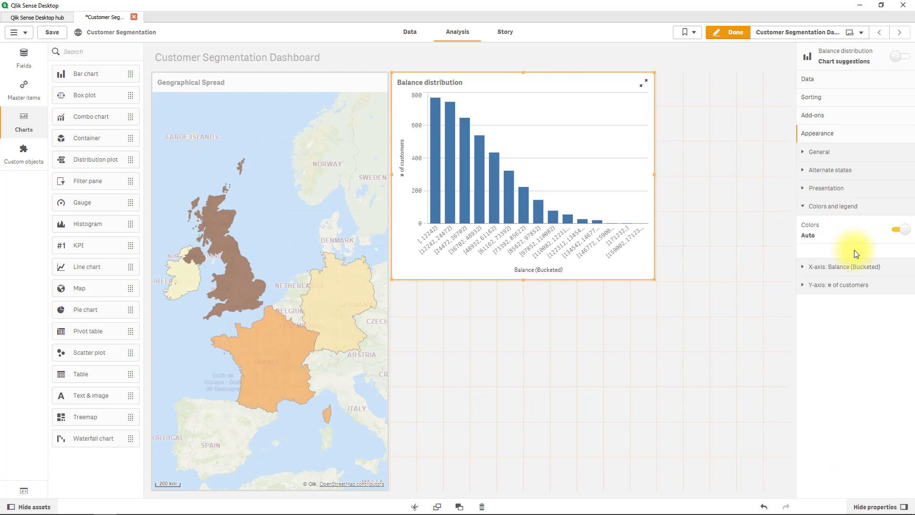
{"action": "left_click", "coordinate": [896, 231]}
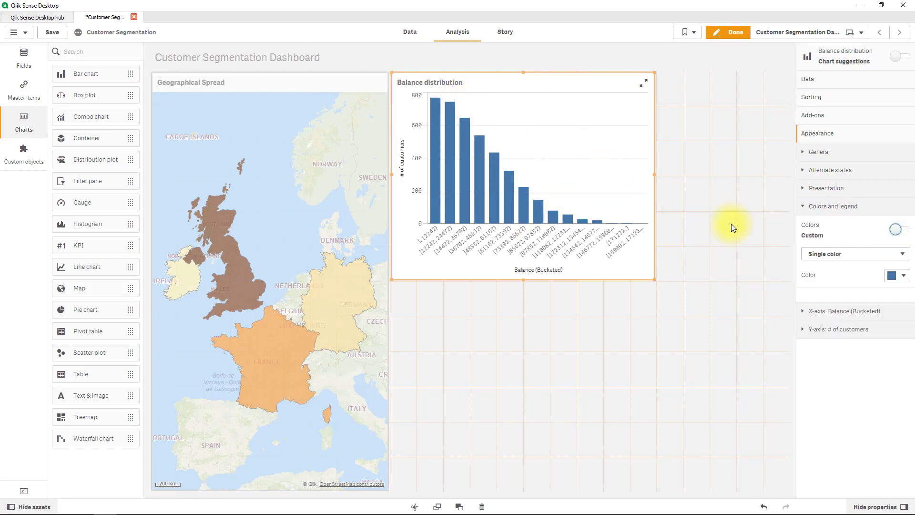
{"action": "left_click", "coordinate": [892, 276]}
{"action": "left_click", "coordinate": [846, 172]}
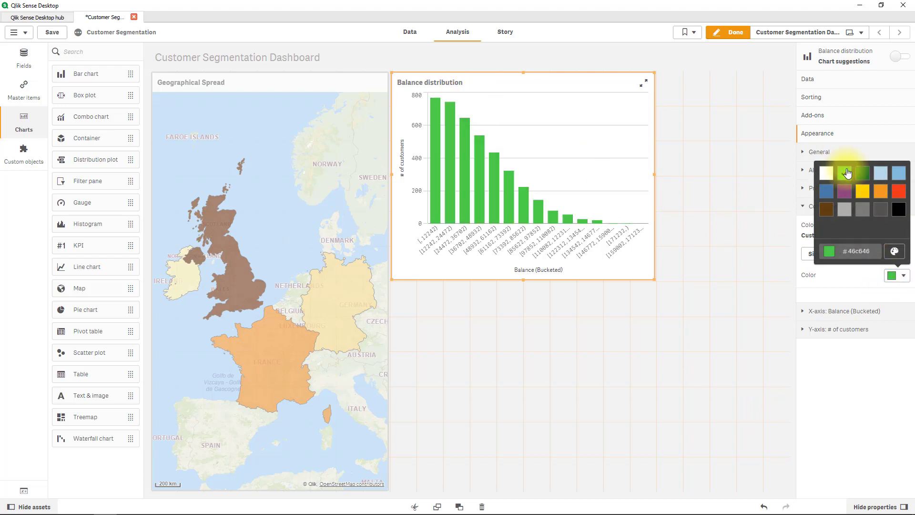
{"action": "left_click", "coordinate": [878, 360]}
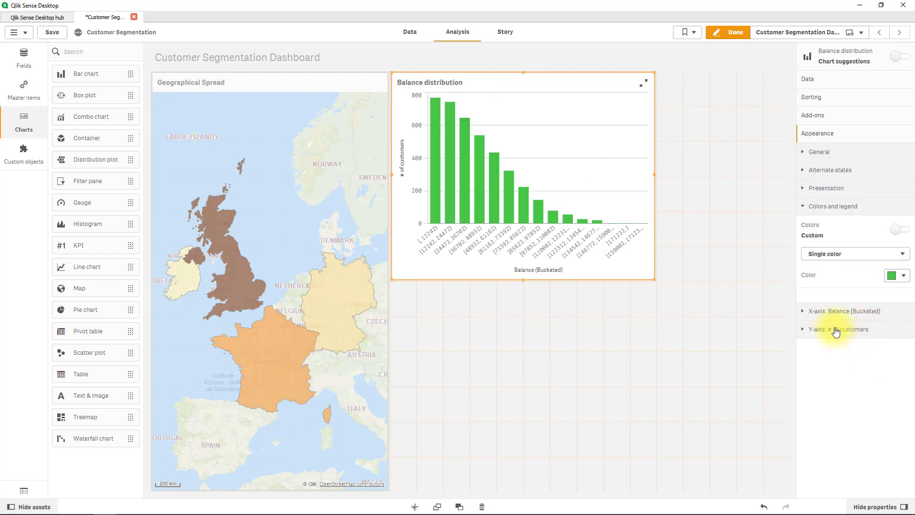
Set the Balance distribution chart's X-axis to show the title only
{"action": "left_click", "coordinate": [814, 310]}
{"action": "left_click", "coordinate": [848, 370]}
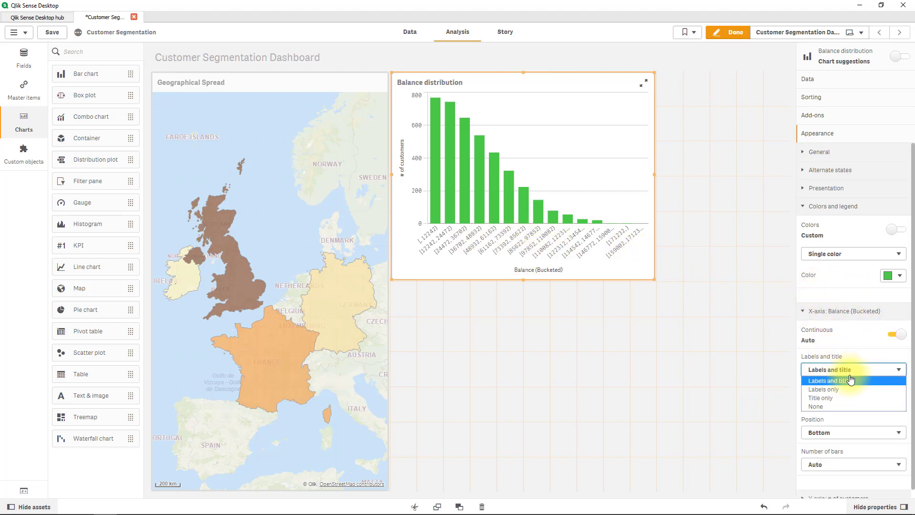
{"action": "left_click", "coordinate": [825, 398]}
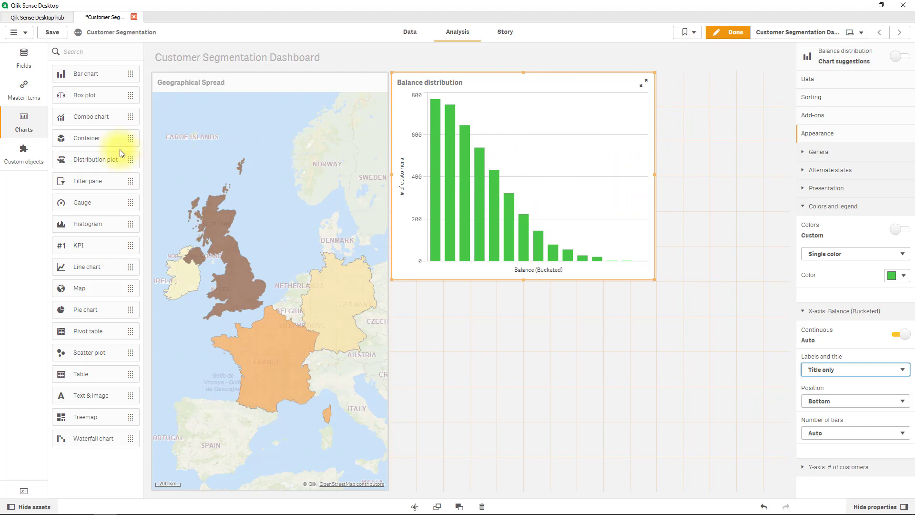
Add a bar chart of # of customers by Age (Bucketed) below the balance chart and title it "Age distribution"
{"action": "left_click_drag", "start_coordinate": [79, 74], "coordinate": [678, 368]}
{"action": "left_click", "coordinate": [574, 390]}
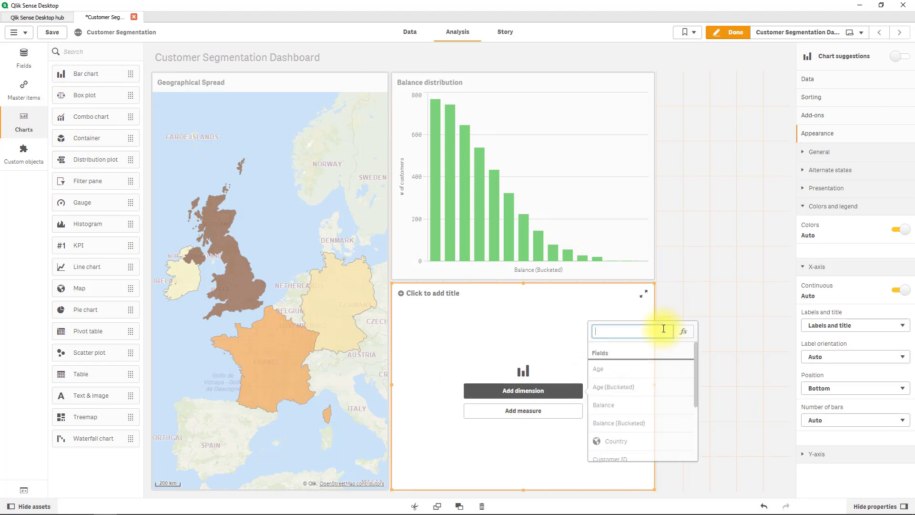
{"action": "left_click", "coordinate": [639, 386]}
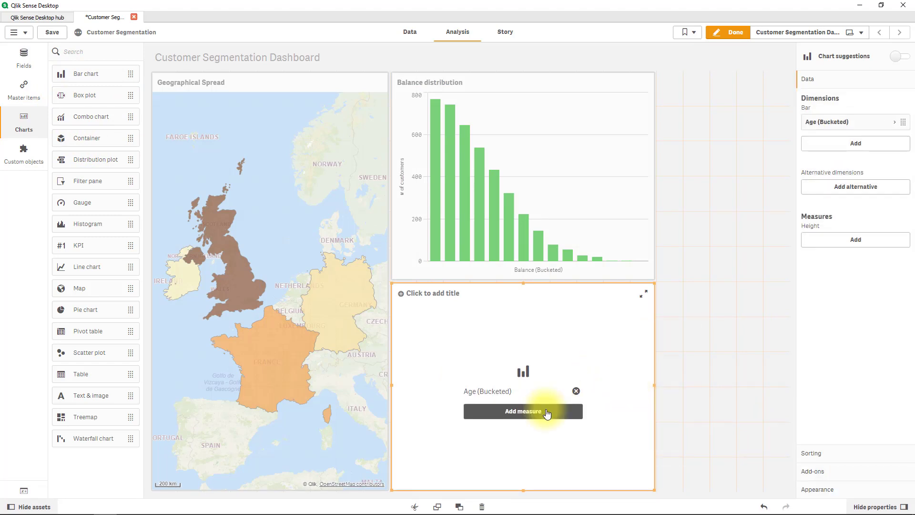
{"action": "left_click", "coordinate": [547, 413]}
{"action": "left_click", "coordinate": [622, 395]}
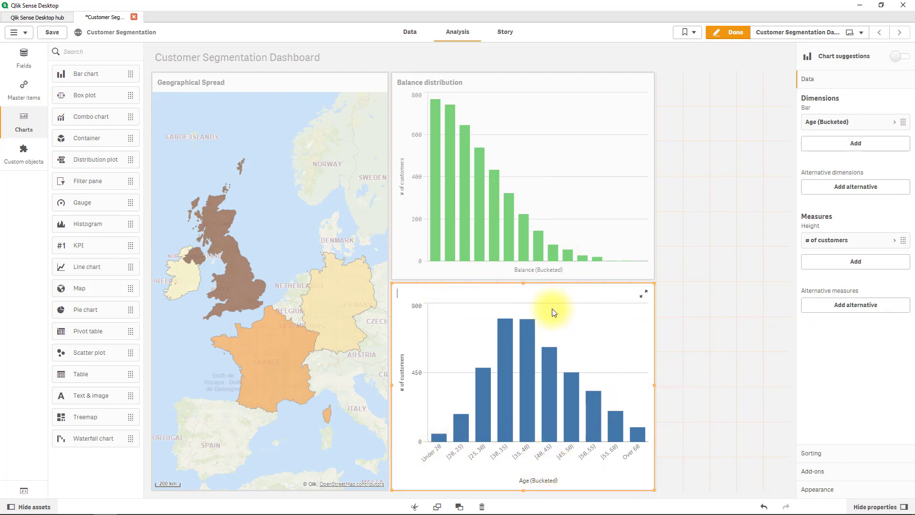
{"action": "type", "text": "Age distribution"}
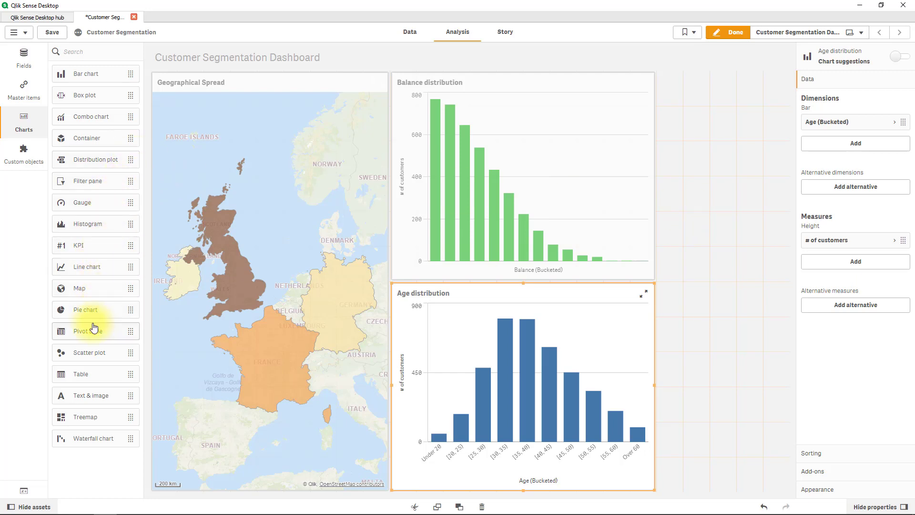
Add a pie chart beside the Balance distribution chart with Gender as the dimension and # of customers as the measure
{"action": "left_click_drag", "start_coordinate": [92, 310], "coordinate": [725, 188]}
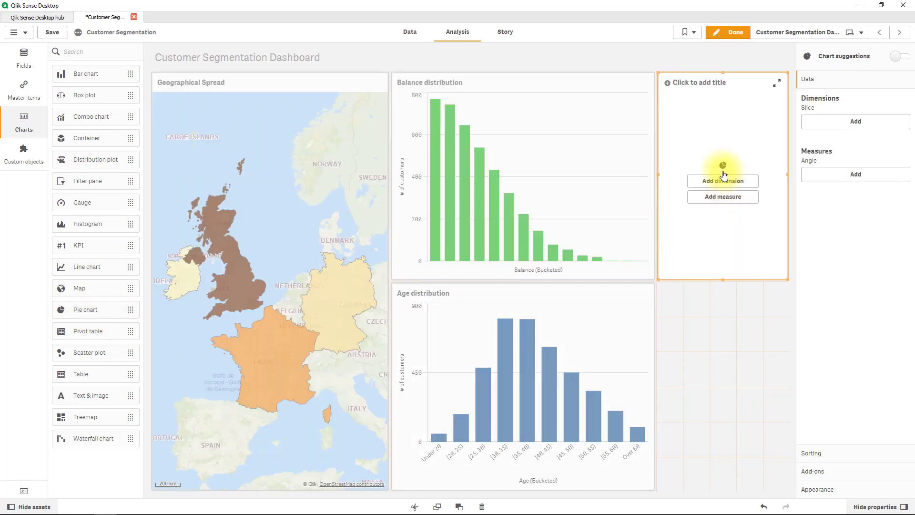
{"action": "left_click", "coordinate": [722, 181]}
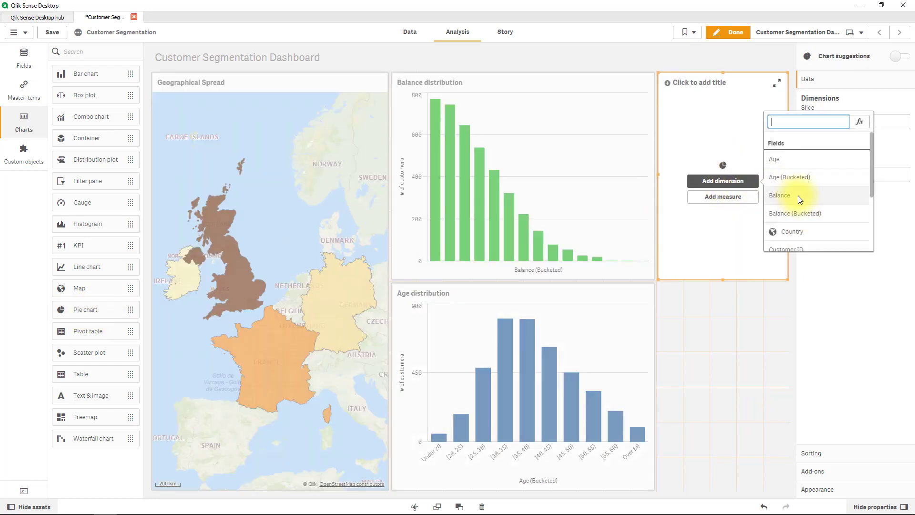
{"action": "scroll", "coordinate": [798, 195], "scroll_direction": "down", "scroll_amount": 2}
{"action": "left_click", "coordinate": [794, 237]}
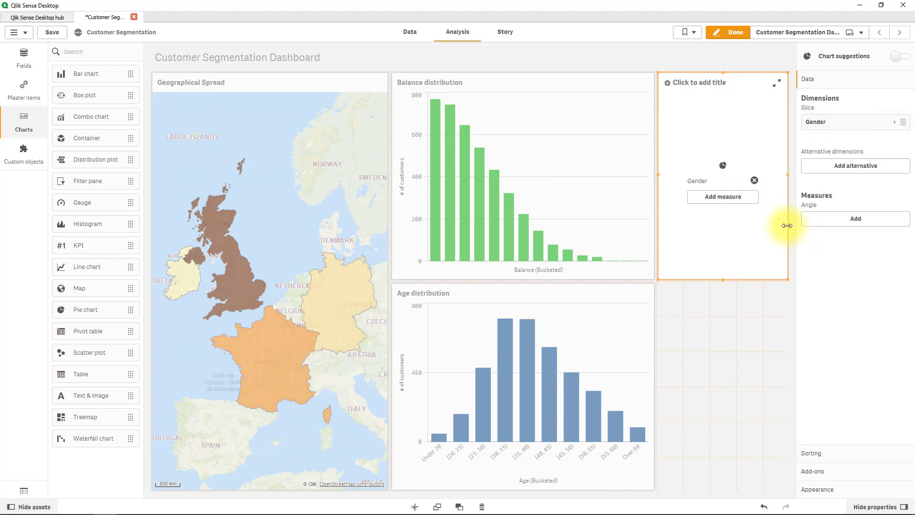
{"action": "left_click", "coordinate": [746, 196]}
{"action": "left_click", "coordinate": [804, 175]}
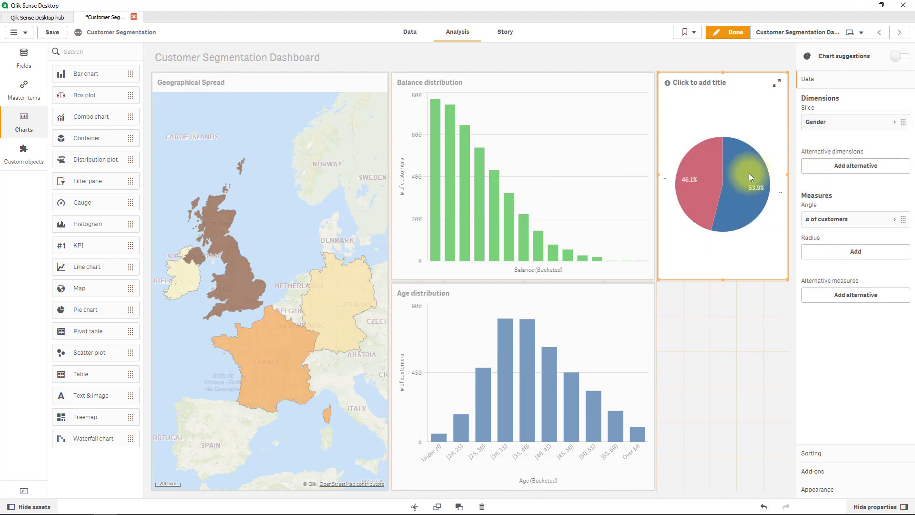
Preview the sheet outside edit mode, return to editing, and title the pie chart "Gender split"
{"action": "left_click", "coordinate": [736, 32]}
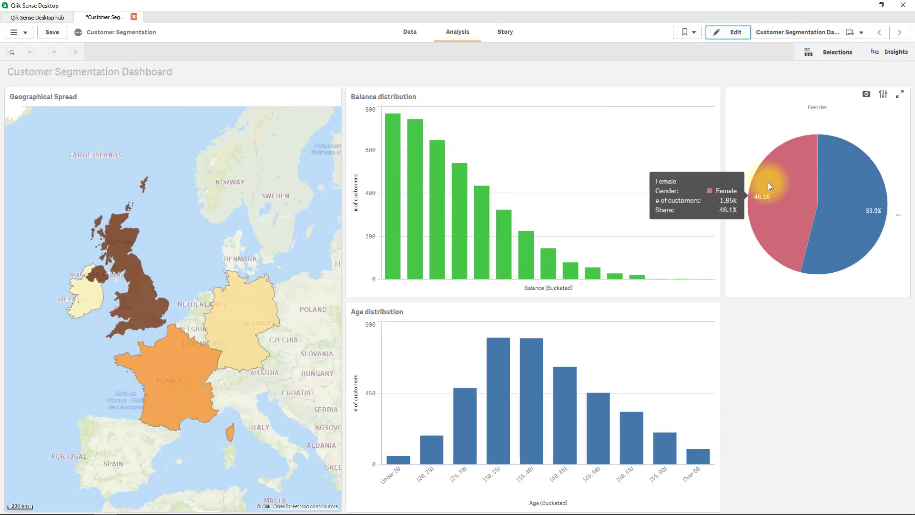
{"action": "left_click", "coordinate": [734, 32]}
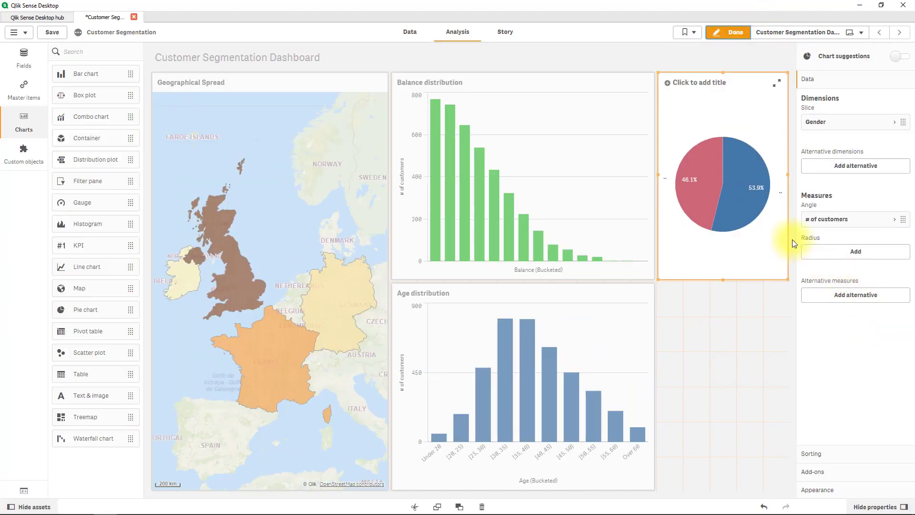
{"action": "left_click", "coordinate": [693, 86]}
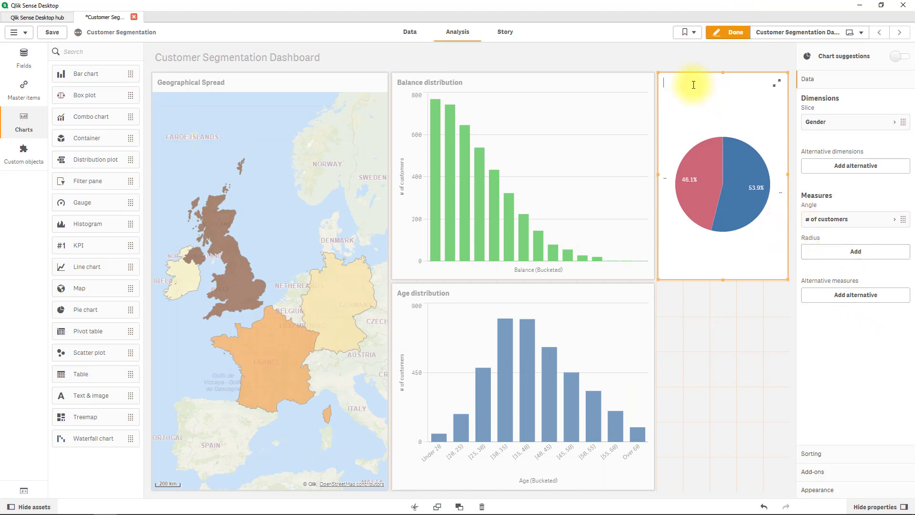
{"action": "type", "text": "Gender split"}
Present the Gender split chart as a donut with the dimension label off and value labels on Auto
{"action": "left_click", "coordinate": [856, 496]}
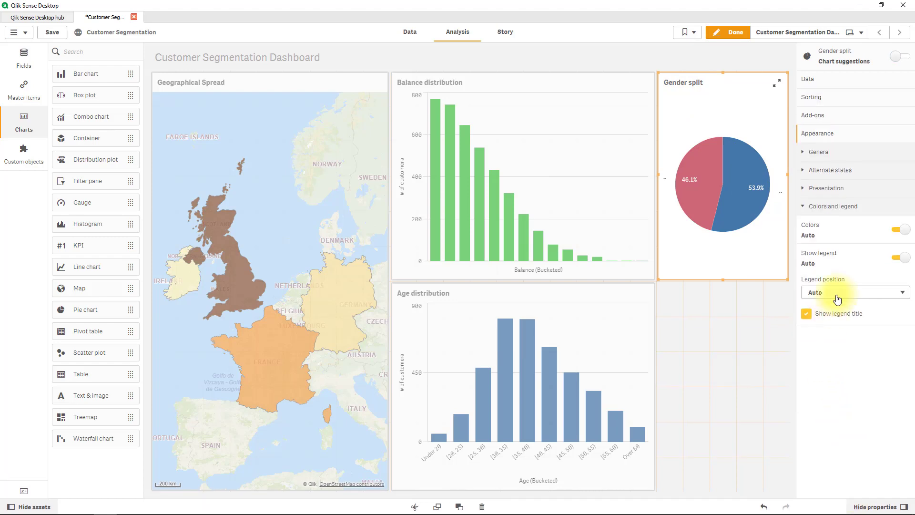
{"action": "left_click", "coordinate": [835, 190]}
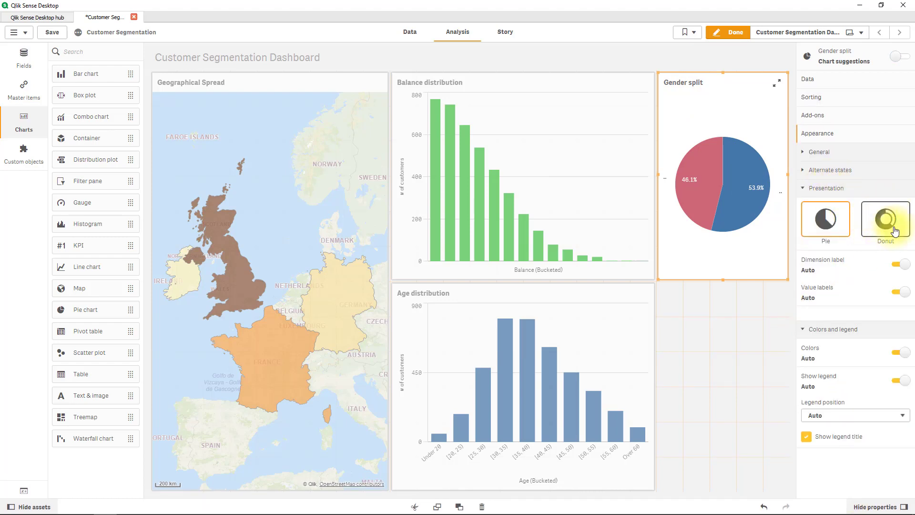
{"action": "left_click", "coordinate": [889, 223]}
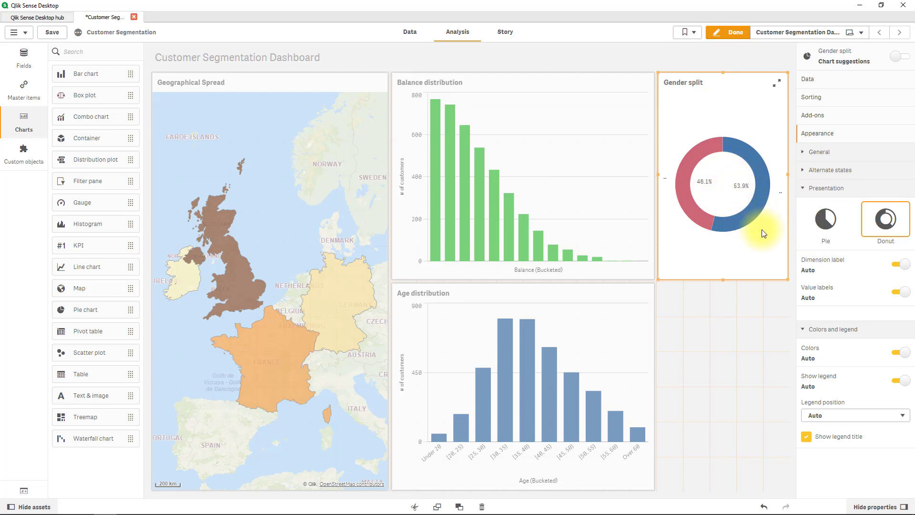
{"action": "left_click", "coordinate": [900, 291]}
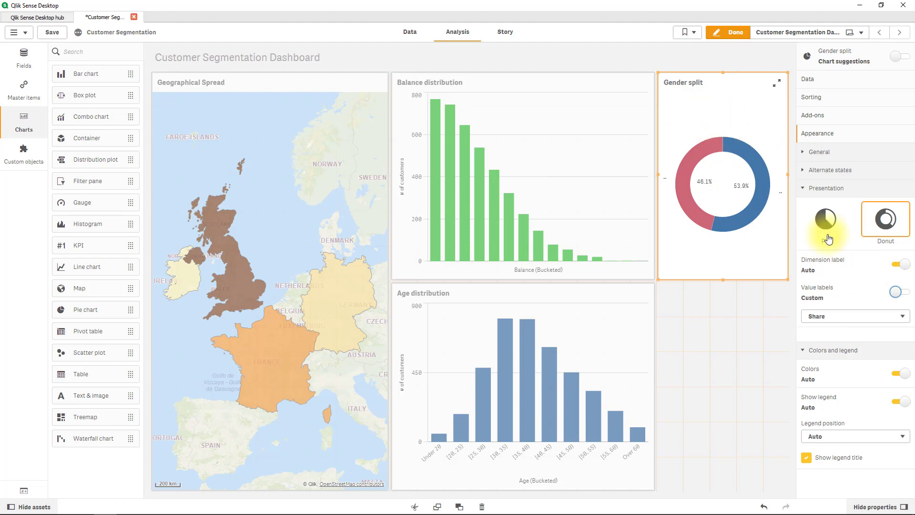
{"action": "left_click", "coordinate": [899, 292]}
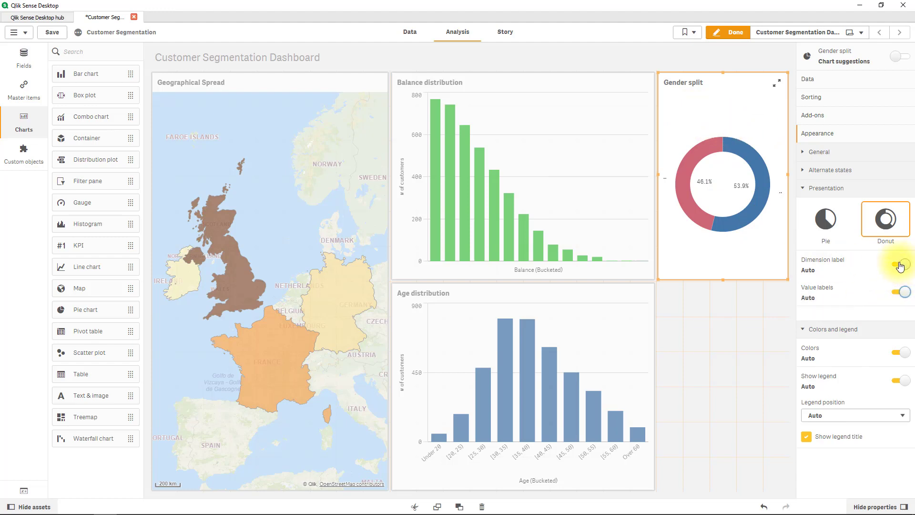
{"action": "left_click", "coordinate": [899, 265]}
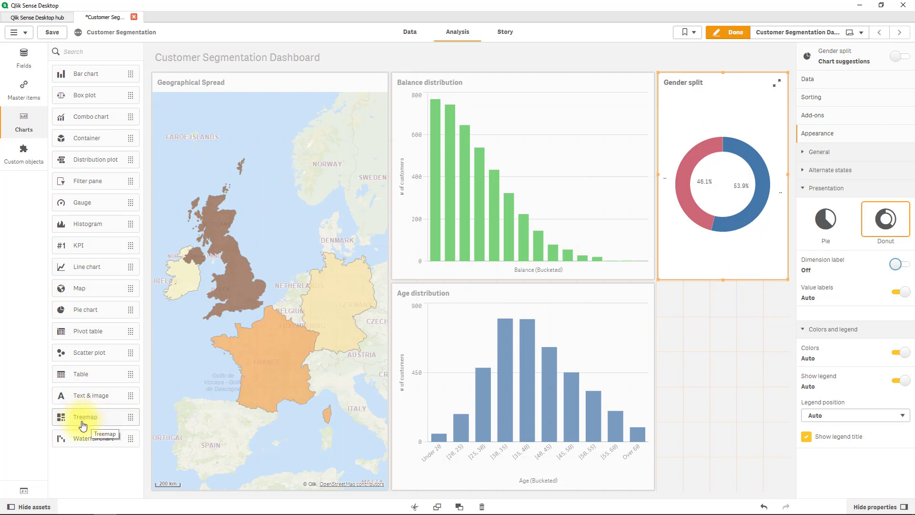
Place a treemap below the Gender split chart with Job Classification as its dimension
{"action": "left_click_drag", "start_coordinate": [81, 421], "coordinate": [724, 376]}
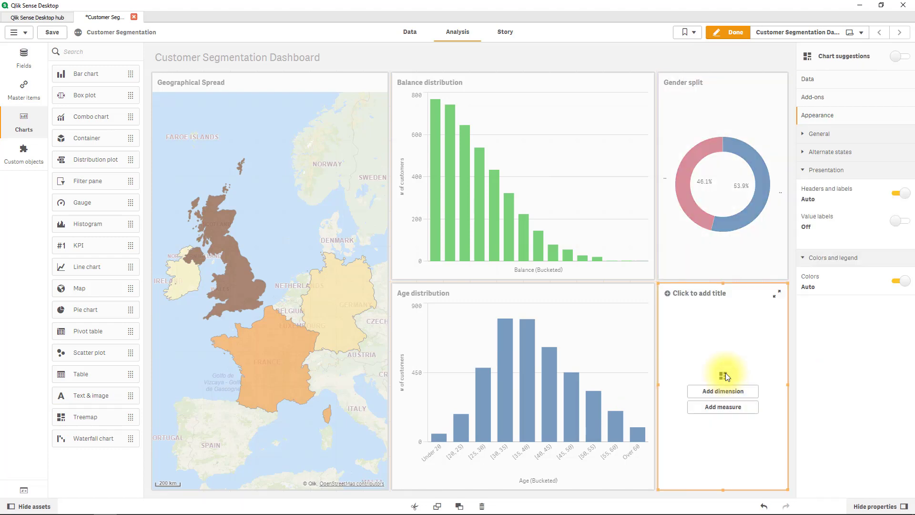
{"action": "left_click", "coordinate": [734, 390]}
{"action": "scroll", "coordinate": [819, 407], "scroll_direction": "down", "scroll_amount": 4}
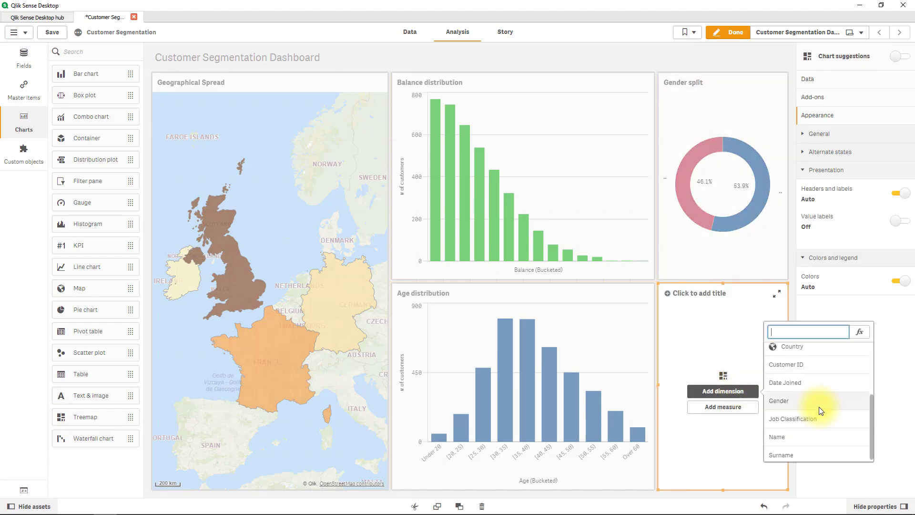
{"action": "left_click", "coordinate": [837, 419]}
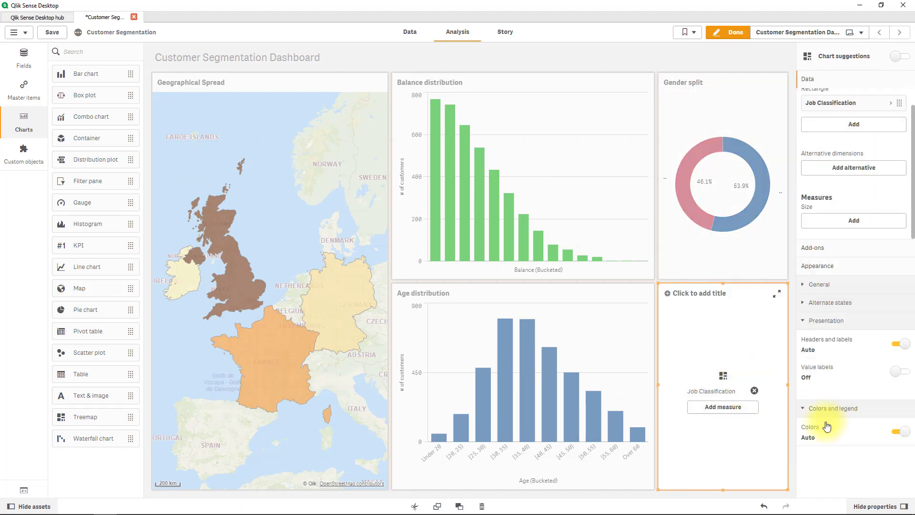
Add # of customers as the treemap's size measure and switch its colors from automatic to custom, by dimension
{"action": "left_click", "coordinate": [723, 407]}
{"action": "left_click", "coordinate": [813, 387]}
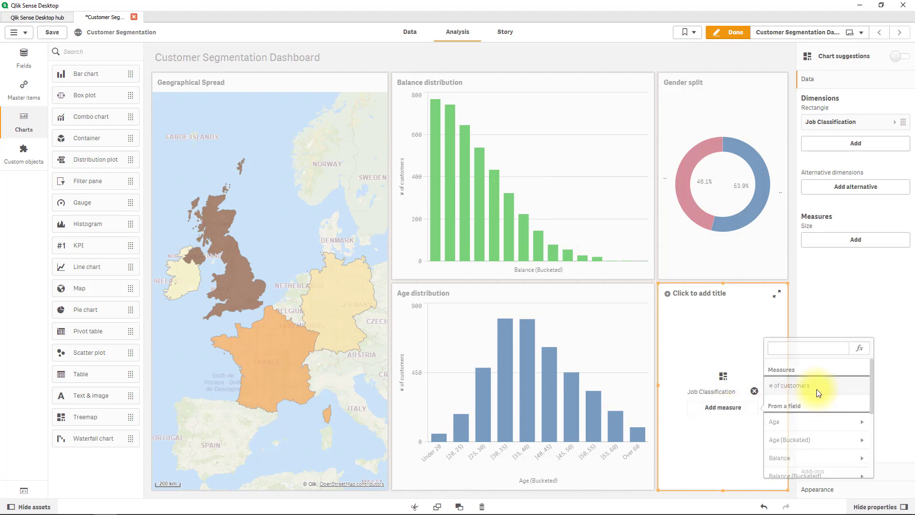
{"action": "left_click", "coordinate": [830, 487]}
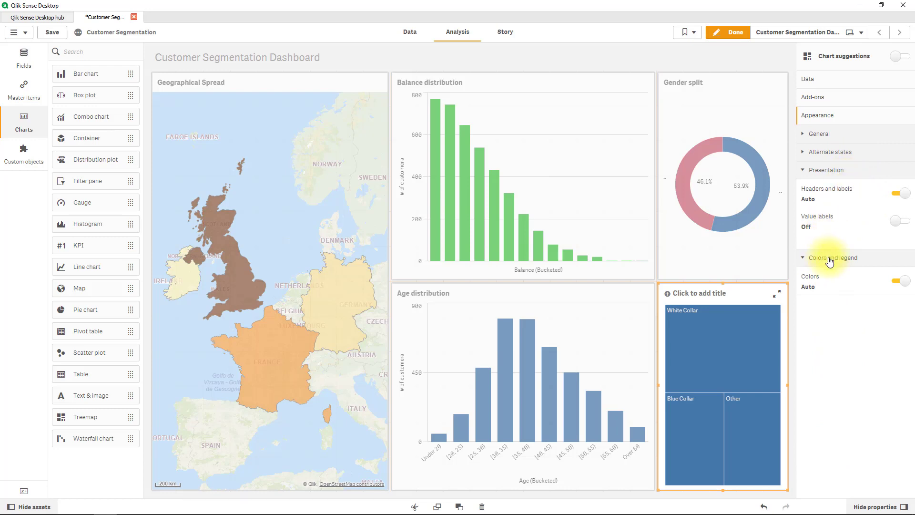
{"action": "left_click", "coordinate": [897, 282]}
{"action": "left_click", "coordinate": [889, 305]}
{"action": "left_click", "coordinate": [888, 322]}
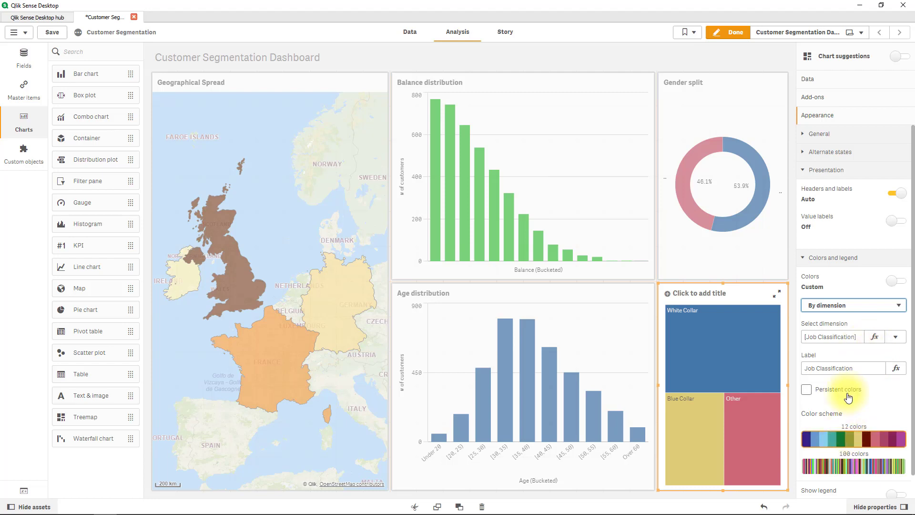
Title the treemap "Job Classification" and finish editing the sheet
{"action": "left_click", "coordinate": [713, 294]}
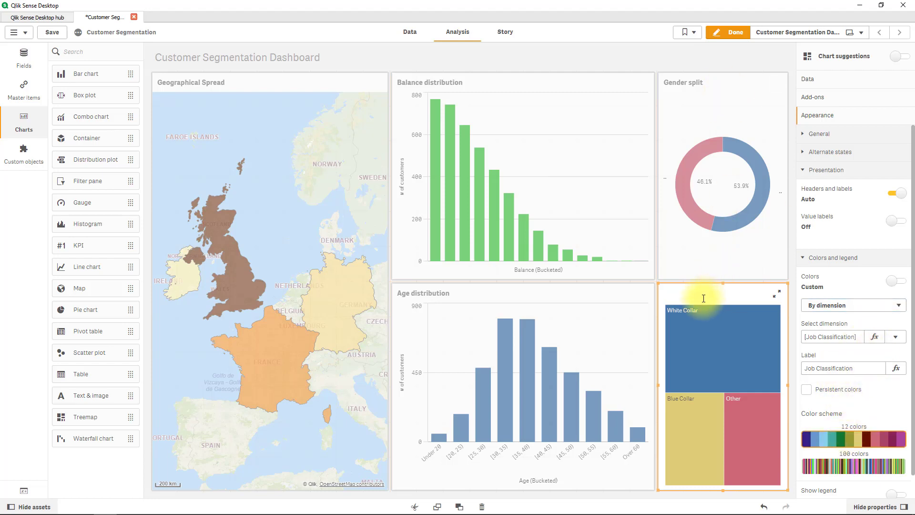
{"action": "type", "text": "Job Classification"}
{"action": "left_click", "coordinate": [729, 32]}
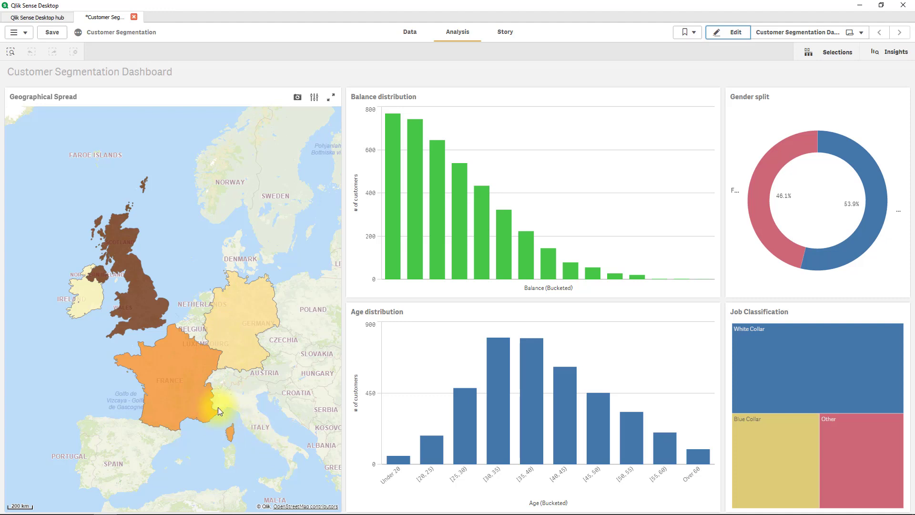
Filter the dashboard by France and by Germany on the map to compare their customer profiles, clearing each selection and cancelling the selection mode
{"action": "left_click", "coordinate": [188, 373]}
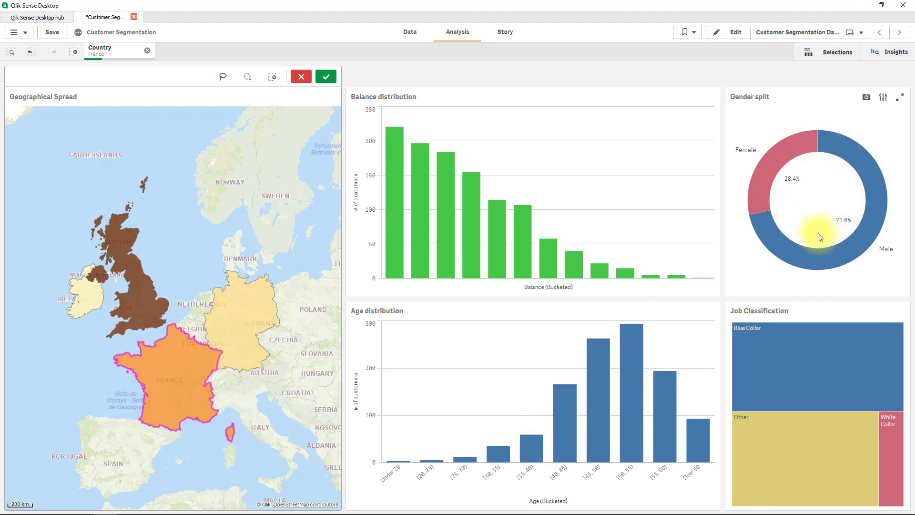
{"action": "left_click", "coordinate": [179, 360]}
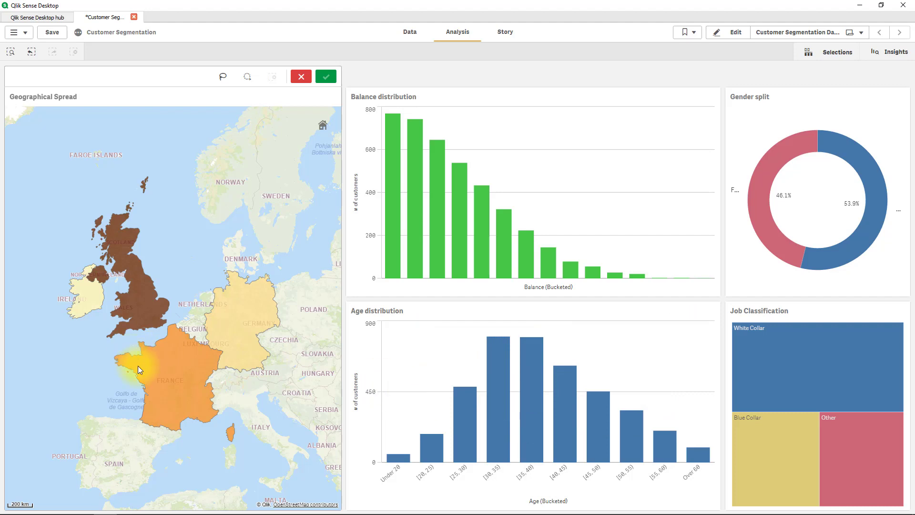
{"action": "mouse_move", "coordinate": [160, 374]}
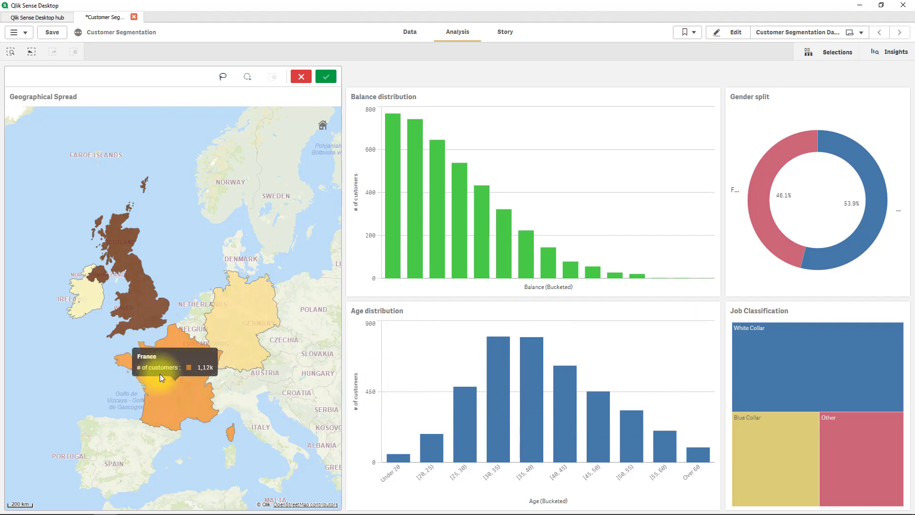
{"action": "left_click", "coordinate": [244, 319]}
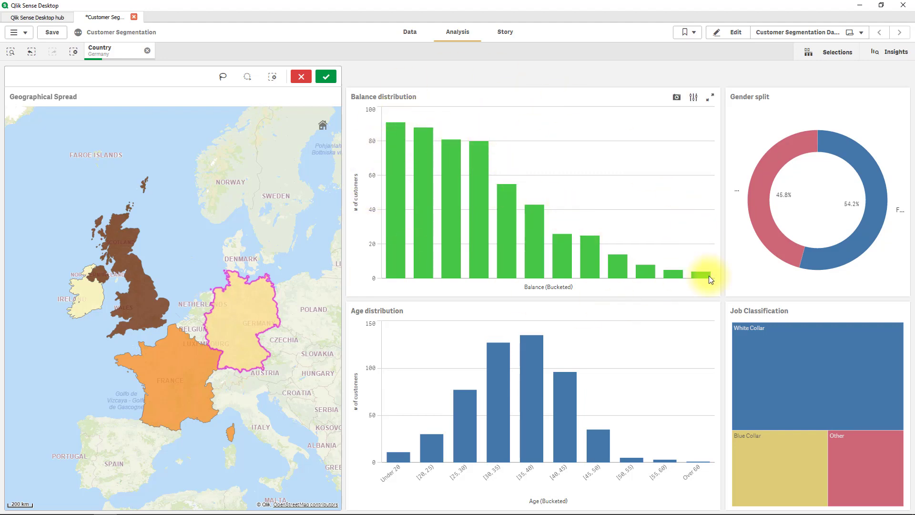
{"action": "left_click", "coordinate": [234, 328]}
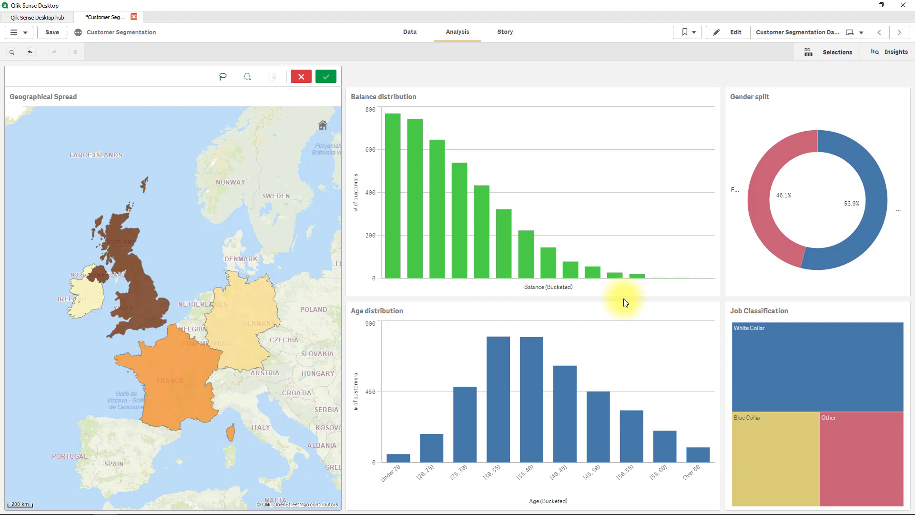
{"action": "left_click", "coordinate": [301, 77]}
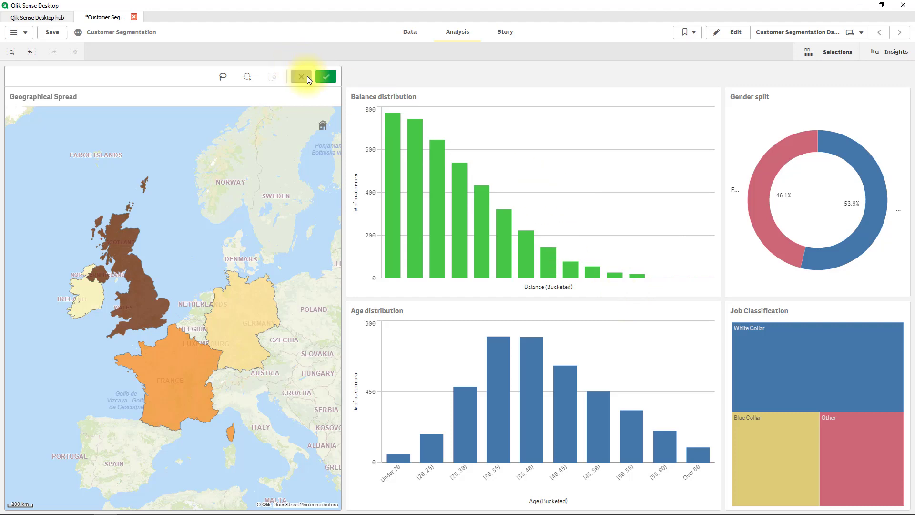